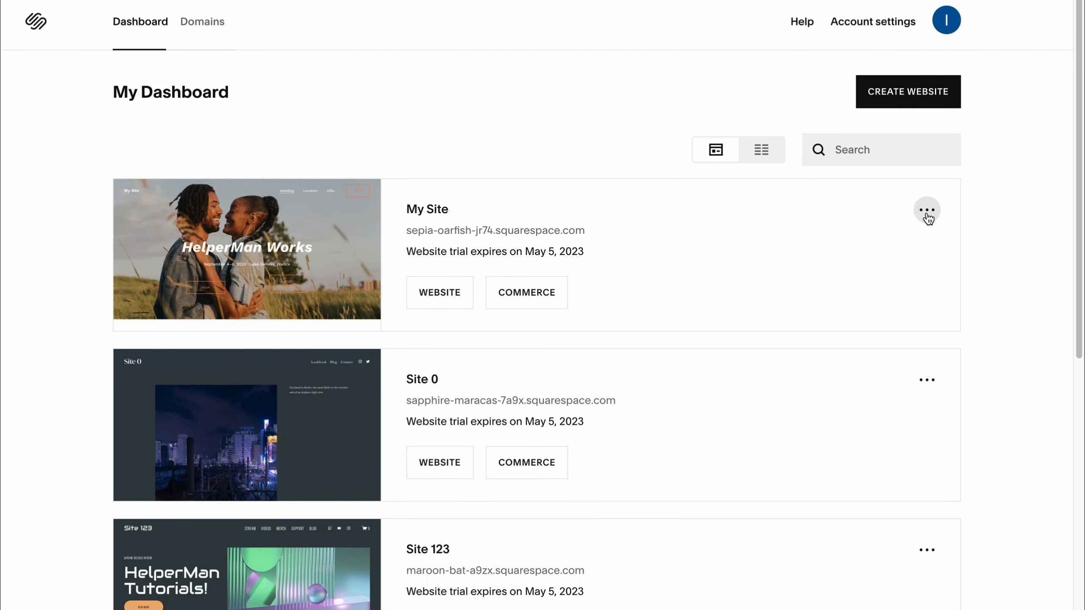
- Open the settings of My Site from the dashboard and go to its marketing section's SEO Appearance page
click(927, 212)
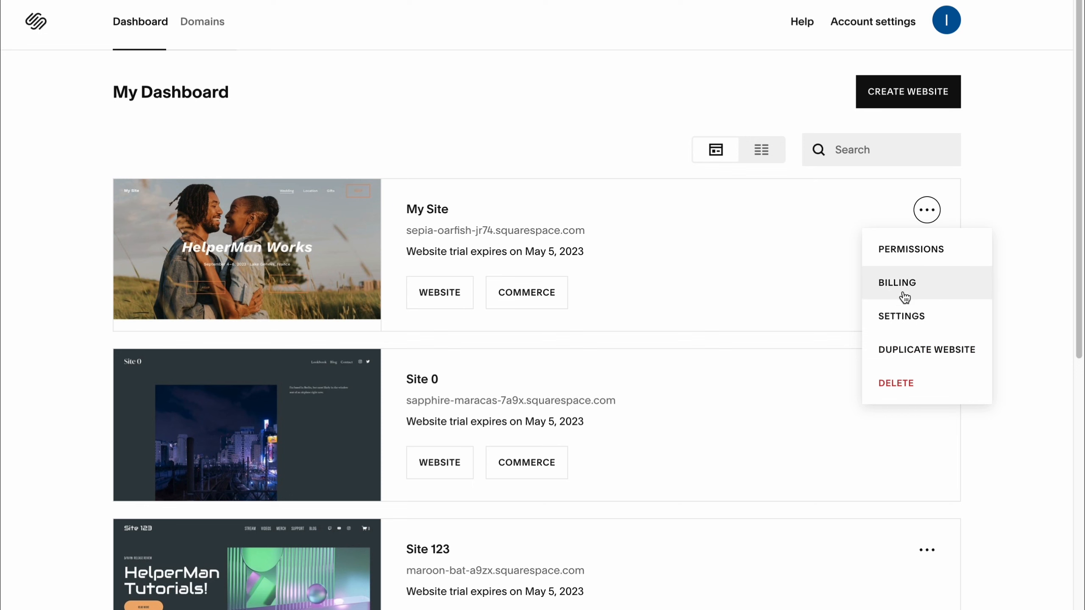
click(901, 319)
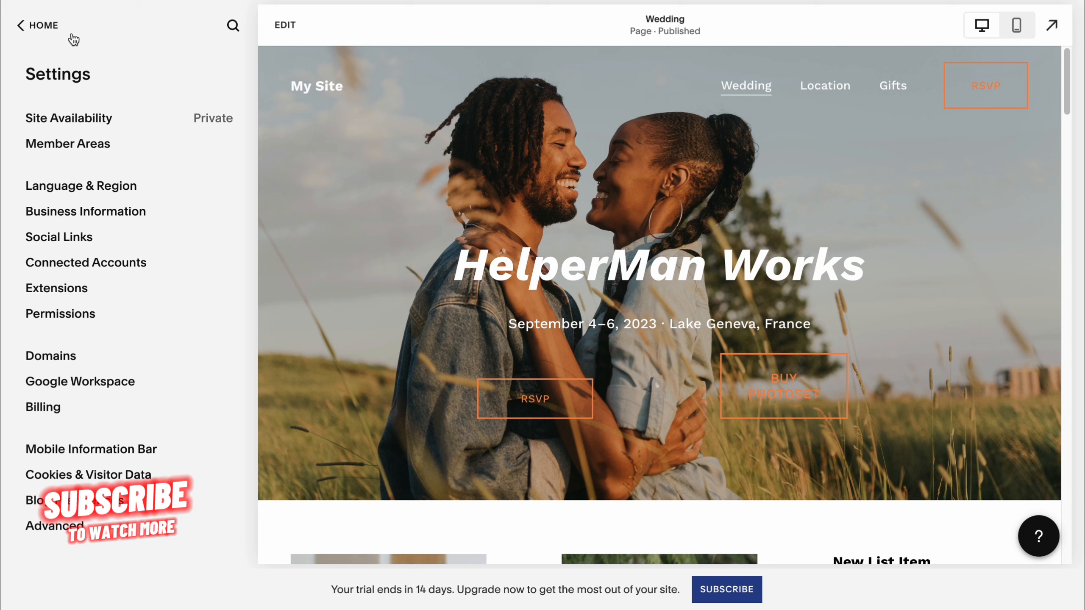
click(41, 33)
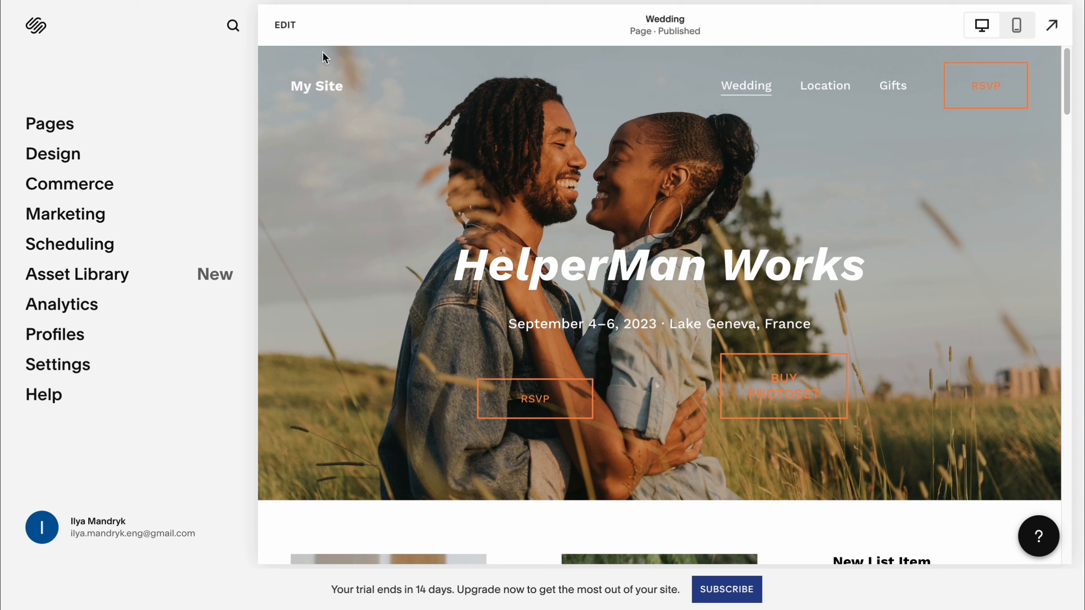
click(74, 214)
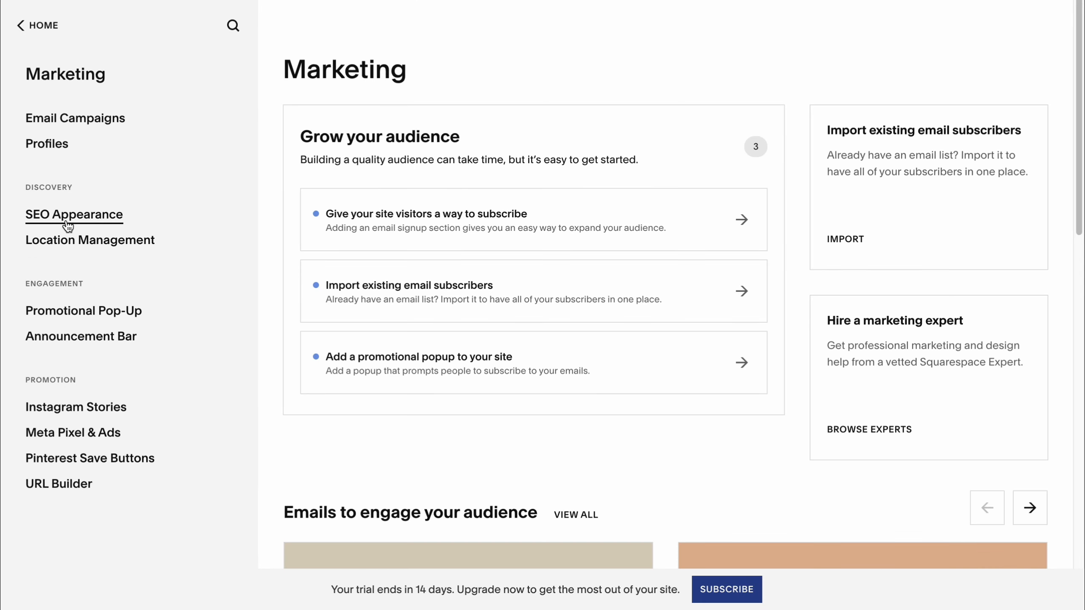
click(62, 218)
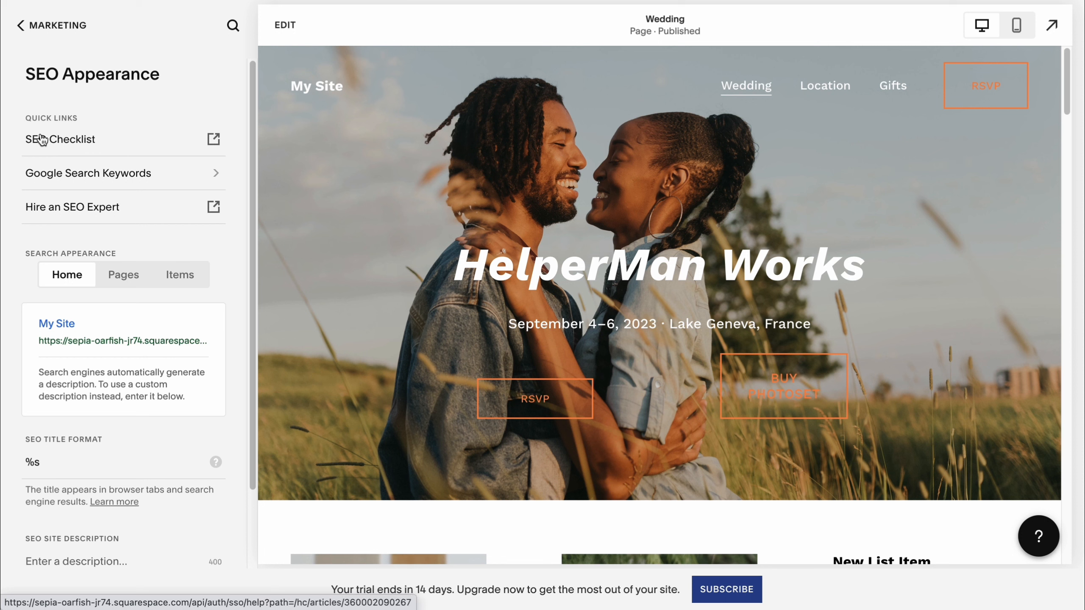
- Open the SEO checklist help article, return the site editor to Marketing, and read the article's introduction
click(214, 139)
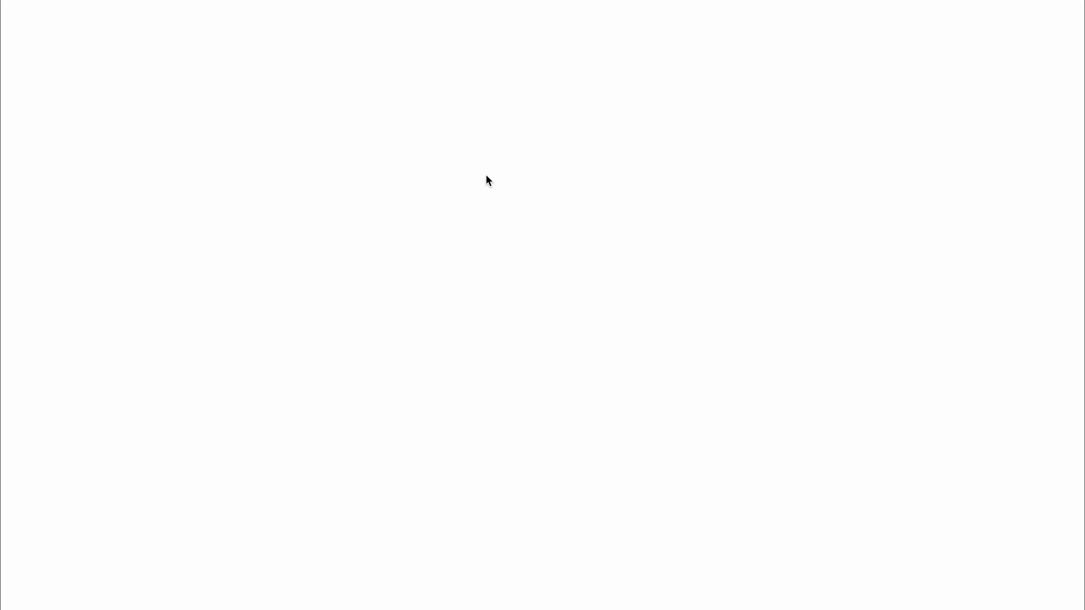
scroll(477, 192, down, 1)
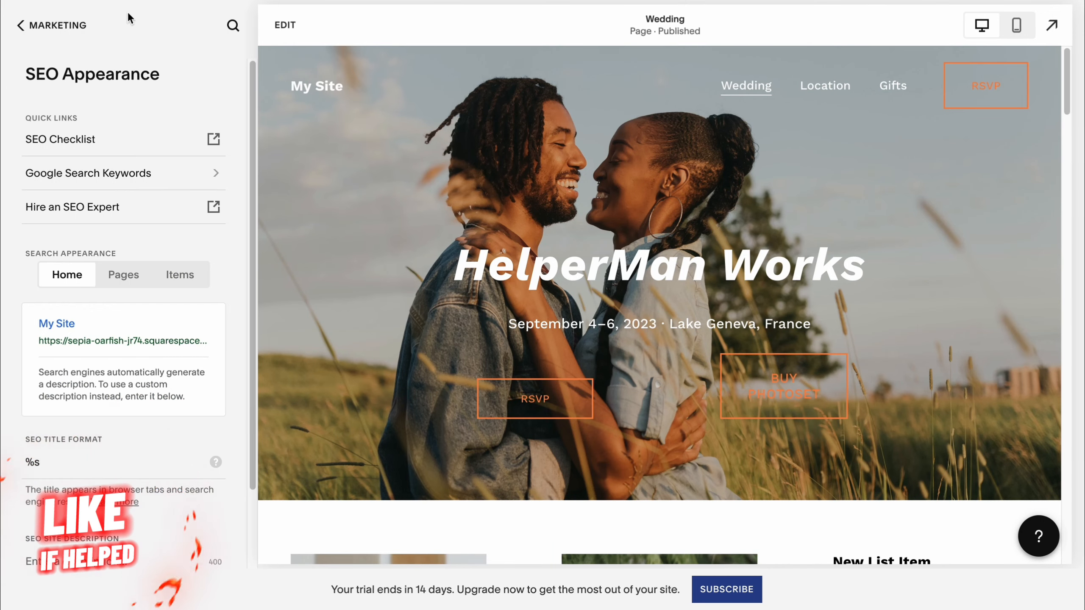
click(51, 26)
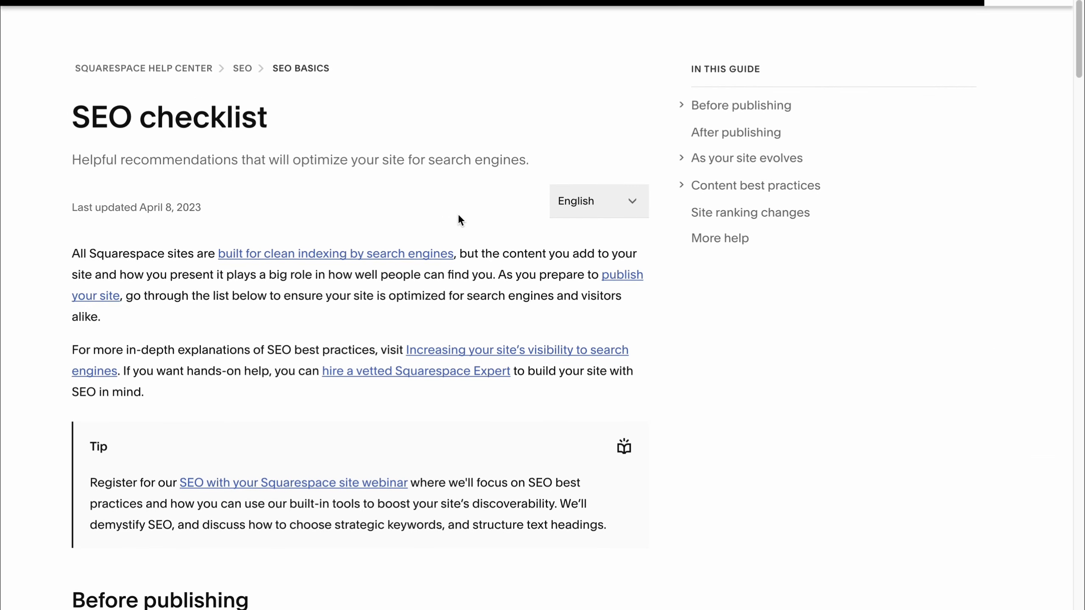
scroll(380, 203, down, 3)
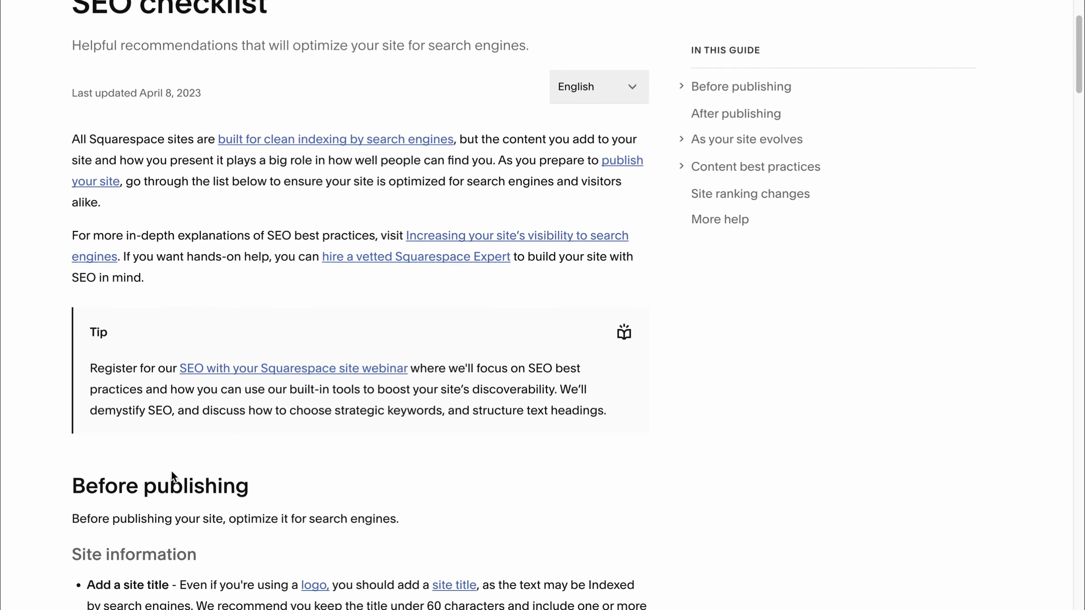
scroll(552, 302, down, 4)
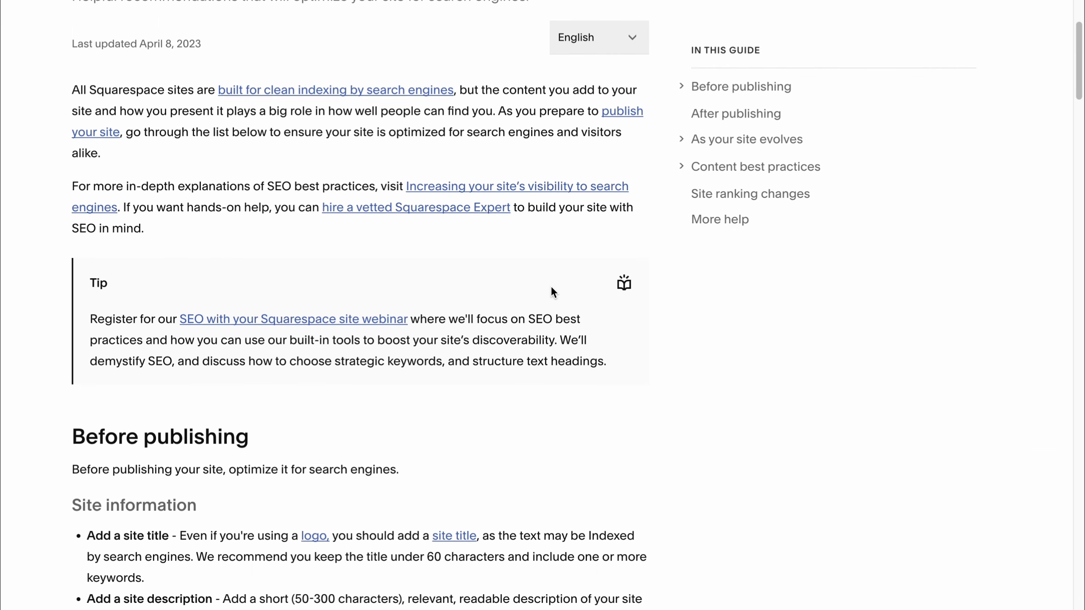
scroll(551, 285, down, 6)
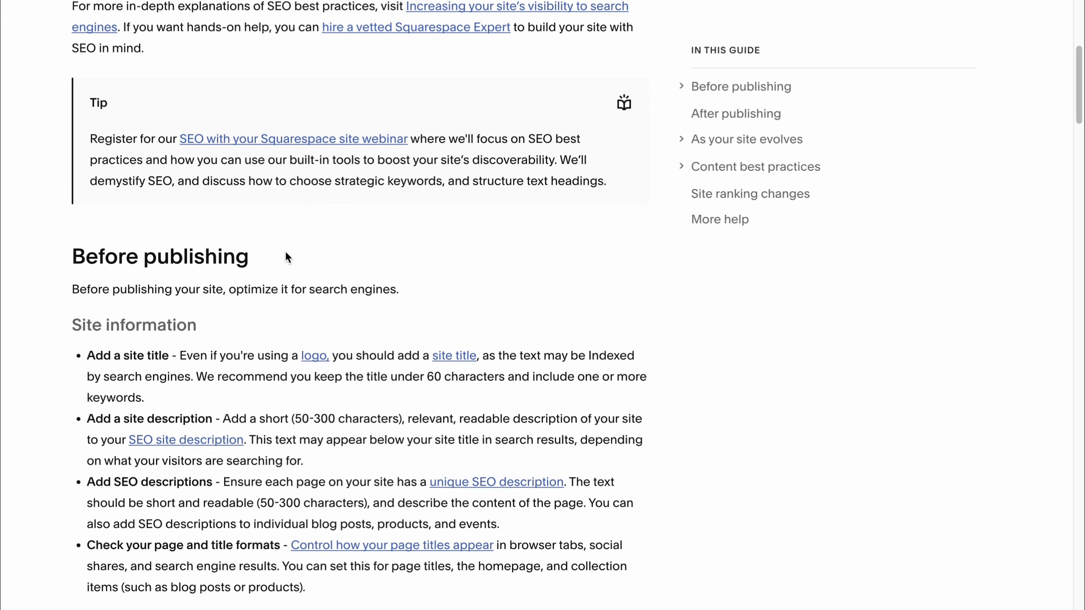
- Review the checklist's Site information advice on site title, site description, SEO descriptions, and page and title formats
scroll(285, 253, down, 1)
drag(66, 248, 254, 245)
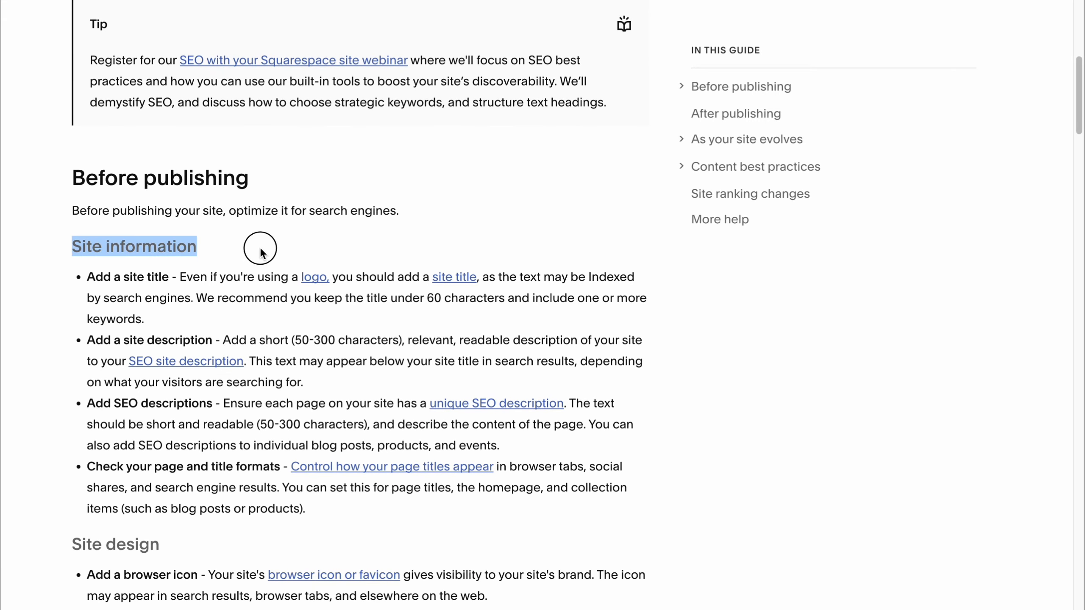
scroll(311, 261, down, 3)
drag(88, 196, 186, 196)
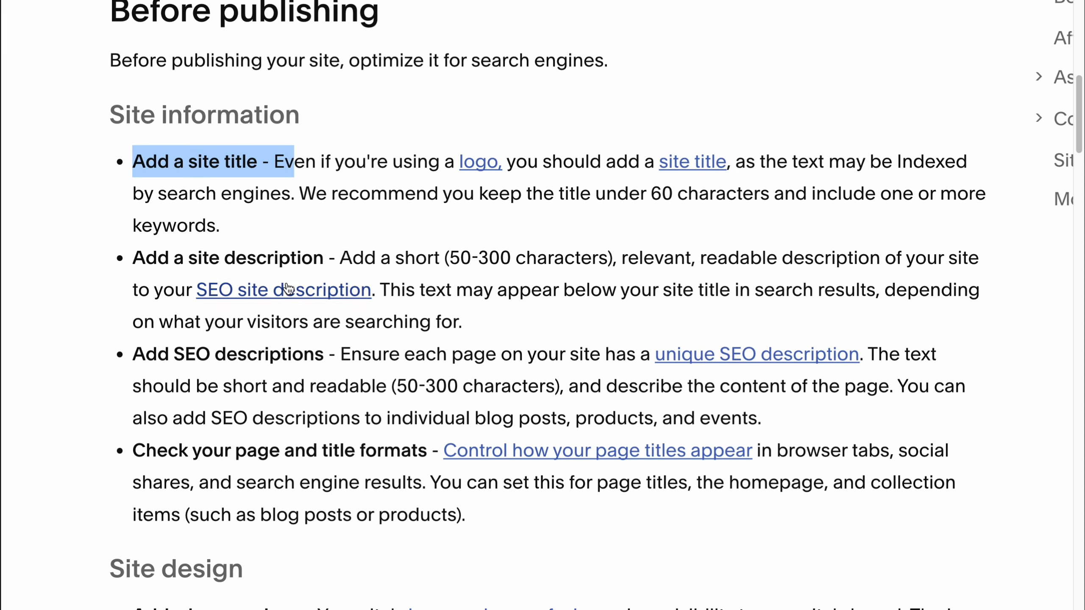
drag(135, 354, 324, 357)
scroll(328, 380, down, 1)
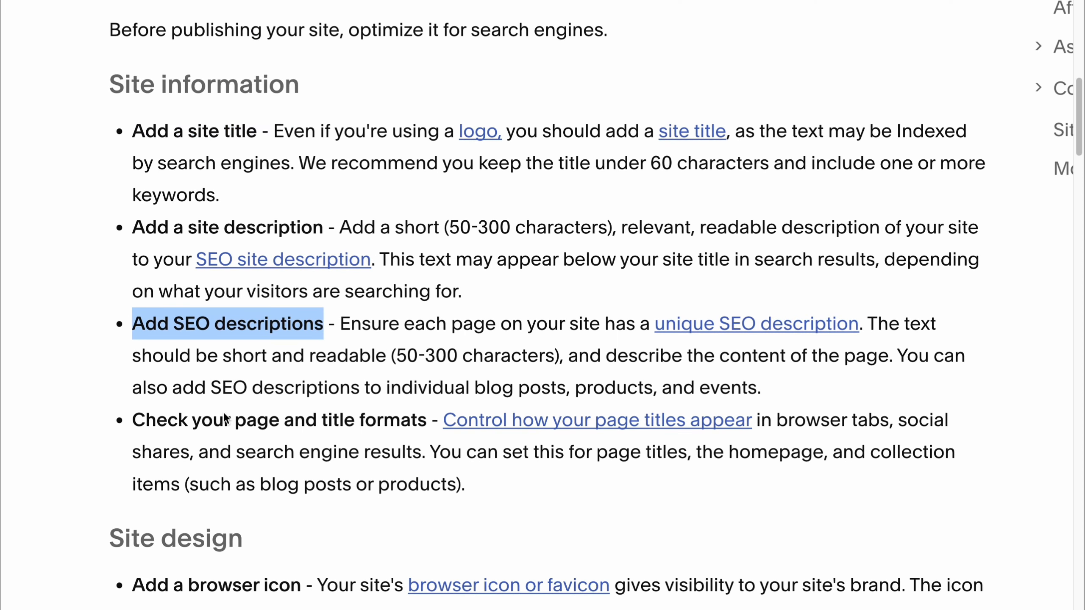
drag(133, 420, 406, 423)
scroll(538, 380, down, 2)
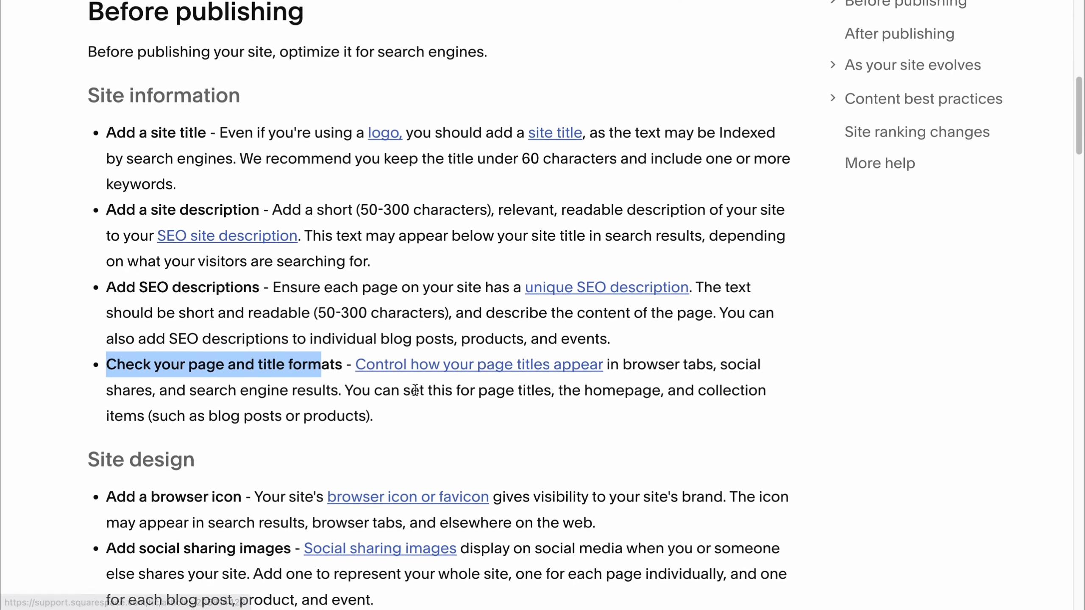
- Review the checklist's Site design advice on browser icon, social sharing images, custom 404 page and content
scroll(521, 378, down, 3)
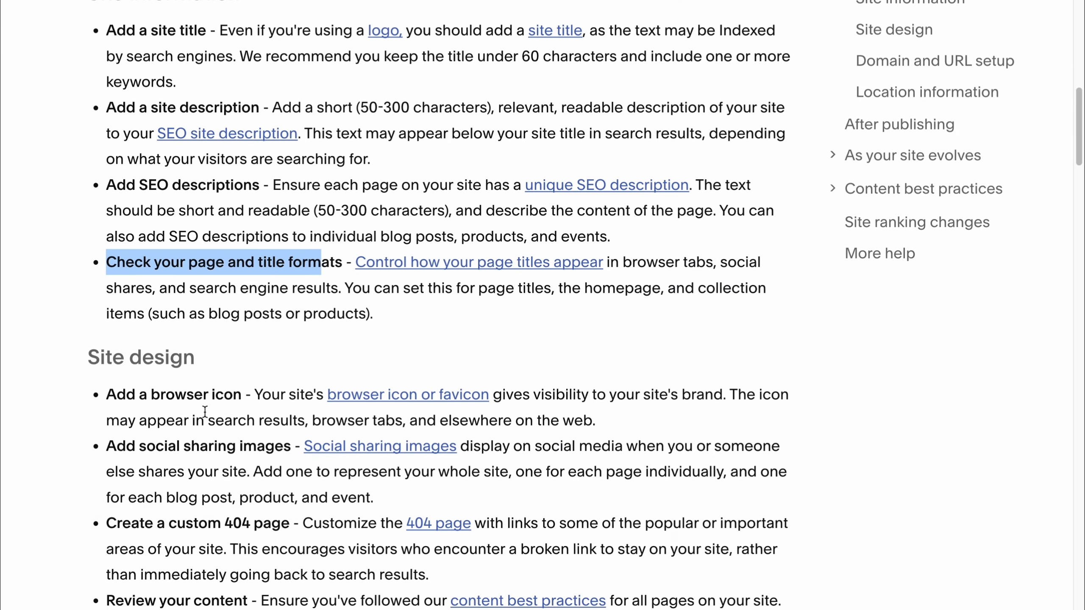
scroll(205, 411, down, 3)
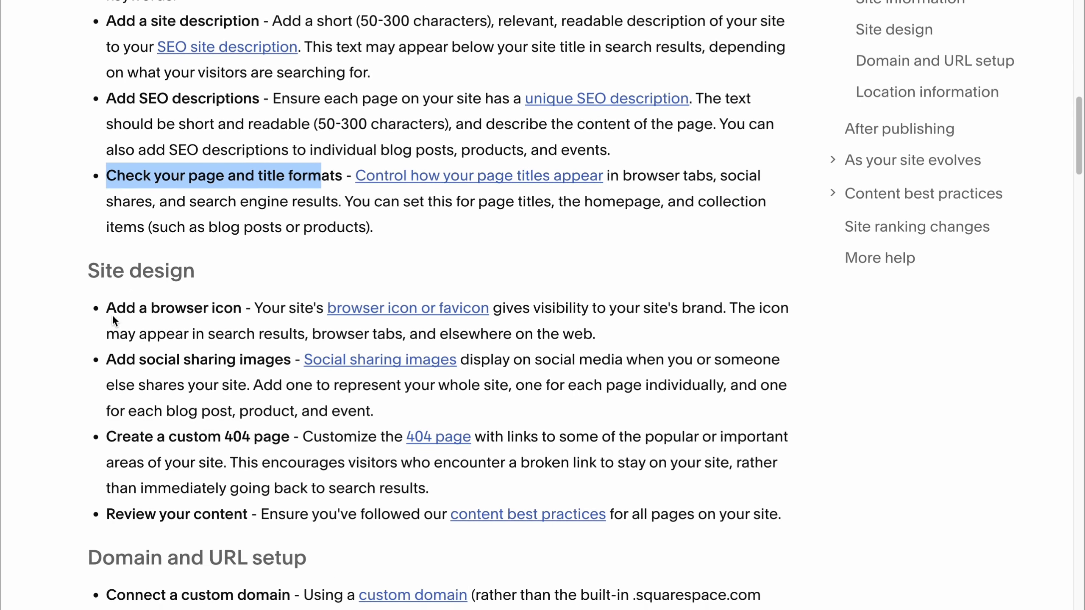
drag(100, 283, 206, 311)
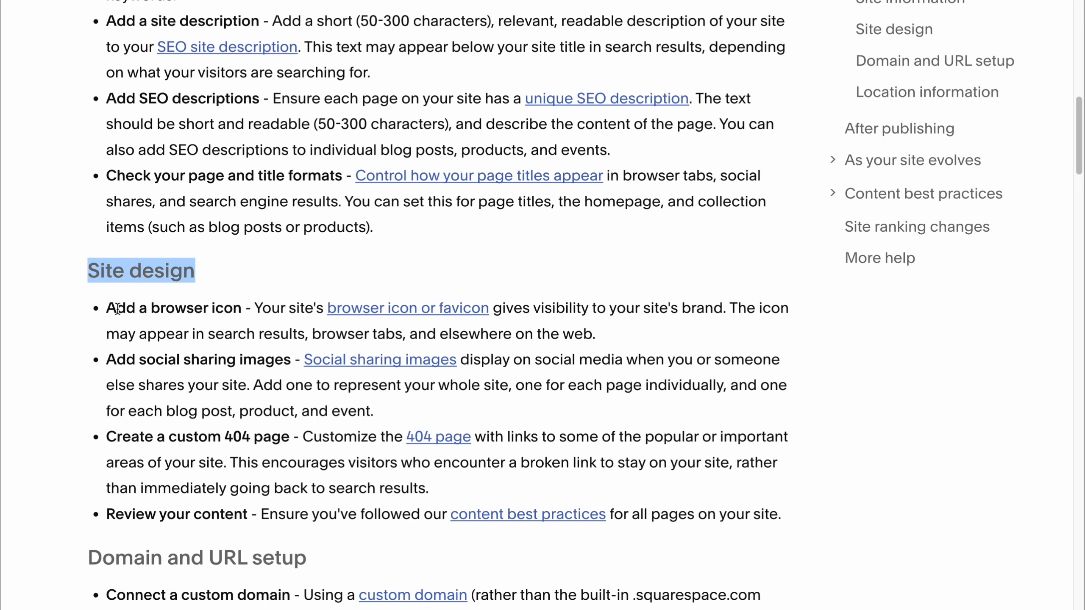
drag(118, 309, 223, 309)
drag(109, 361, 248, 372)
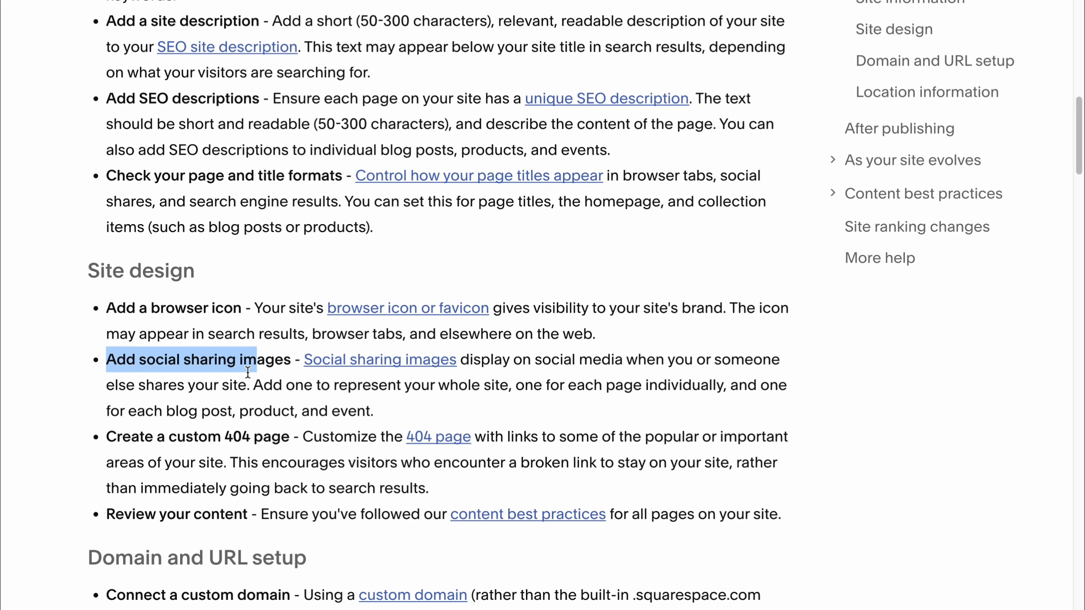
drag(106, 437, 256, 440)
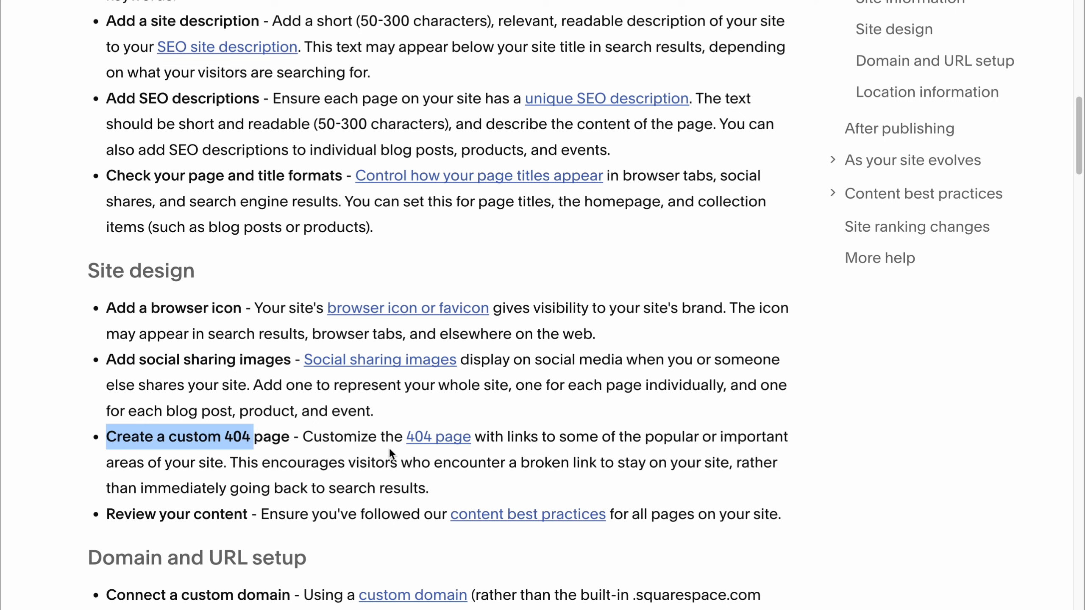
scroll(451, 471, down, 2)
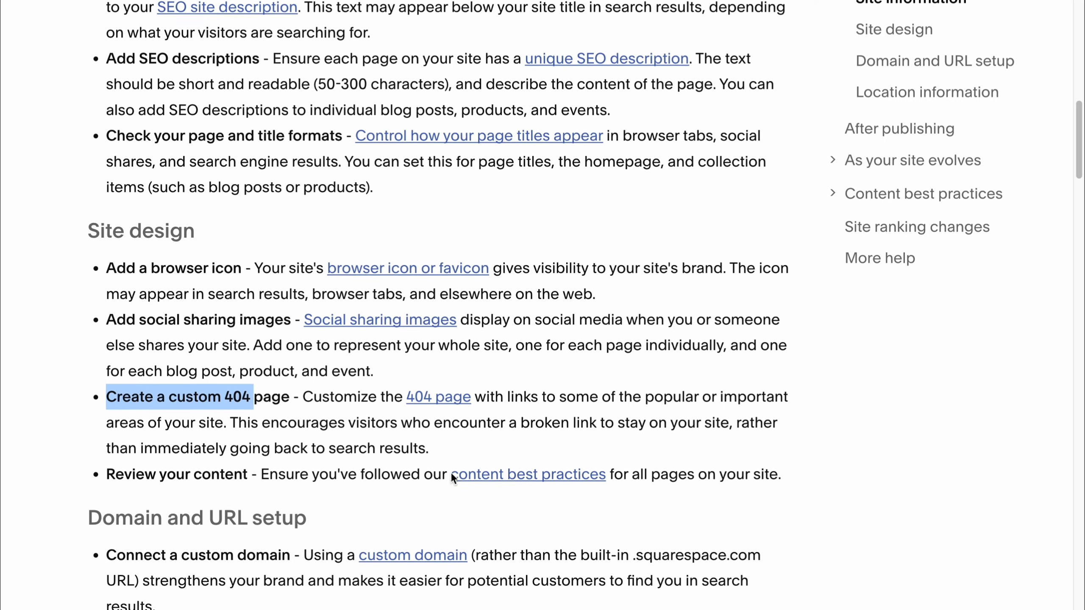
click(607, 427)
key(ctrl+minus)
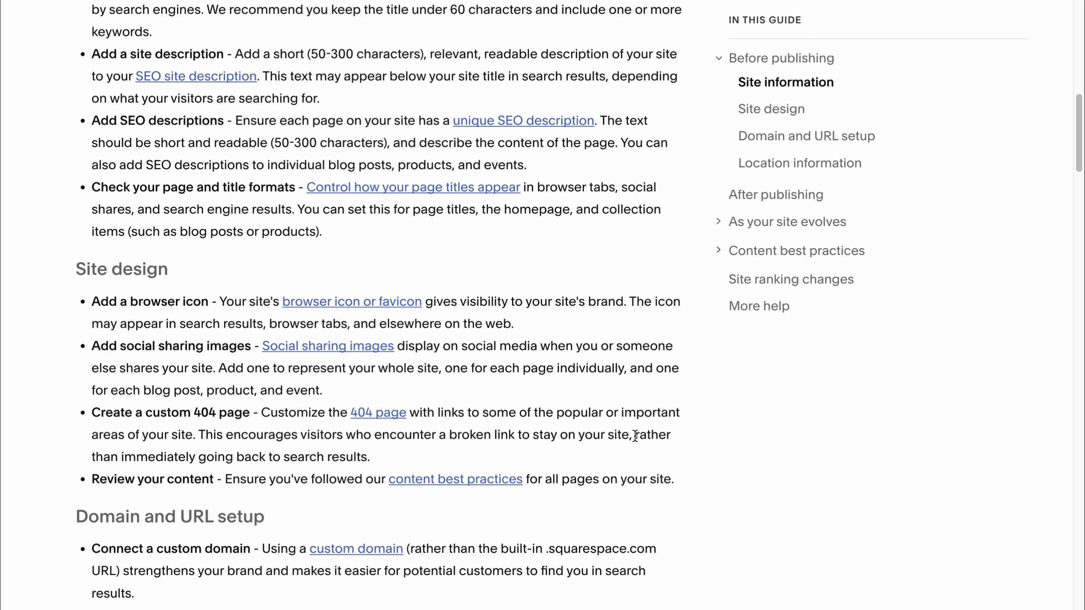
- Read the checklist sections on Domain and URL setup, Location information and After publishing
scroll(493, 392, down, 2)
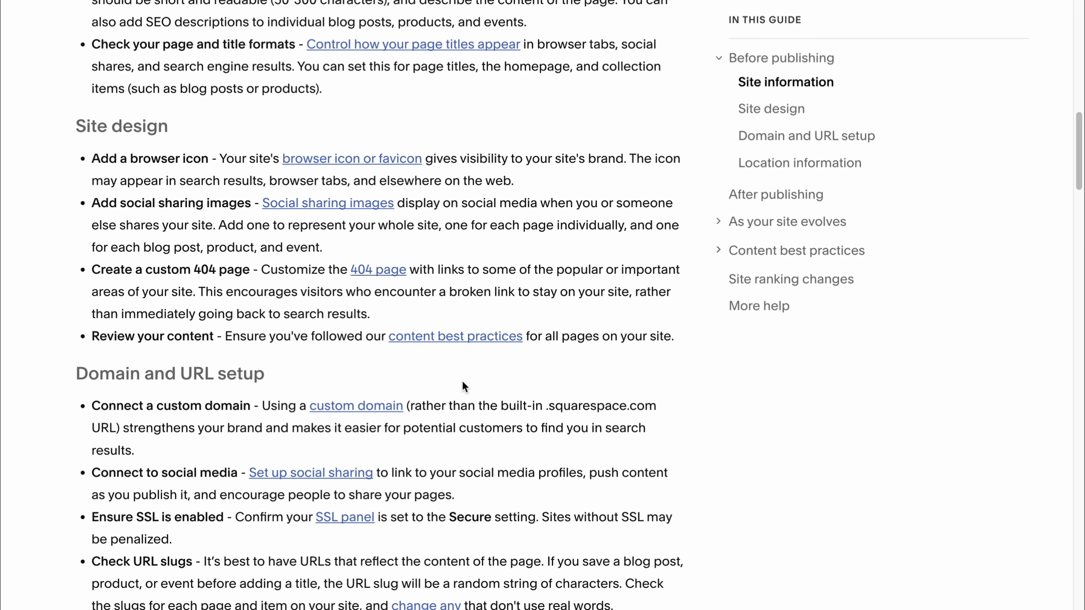
scroll(462, 382, down, 1)
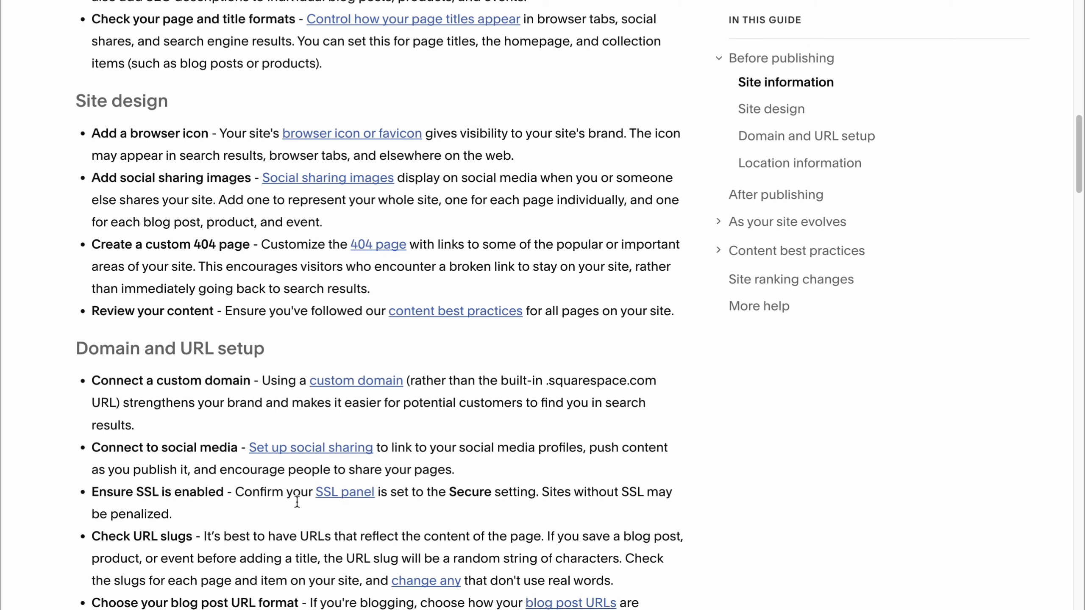
scroll(691, 424, down, 3)
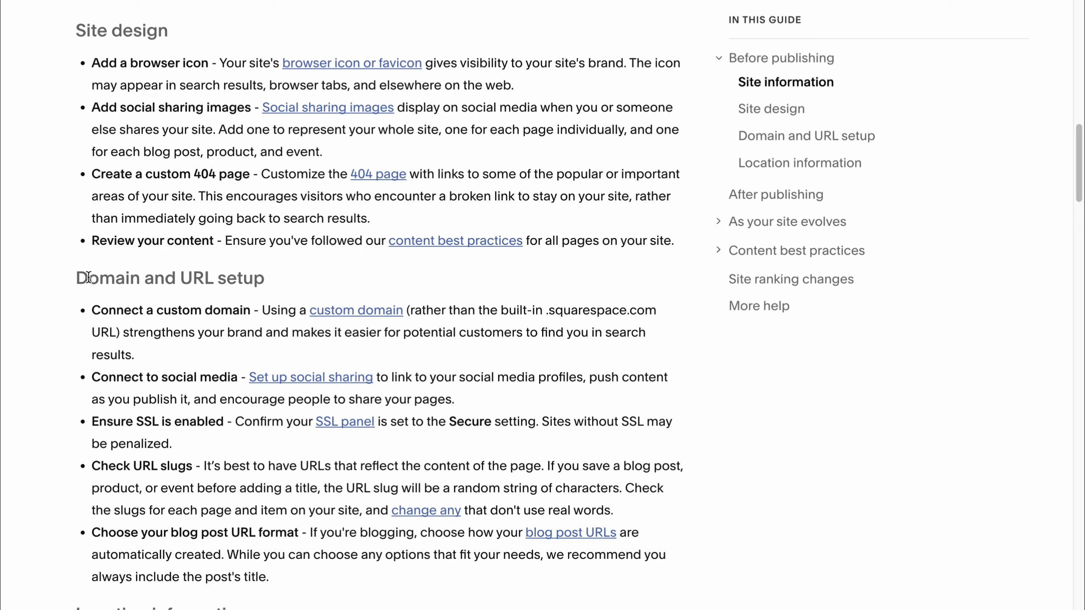
drag(58, 276, 263, 279)
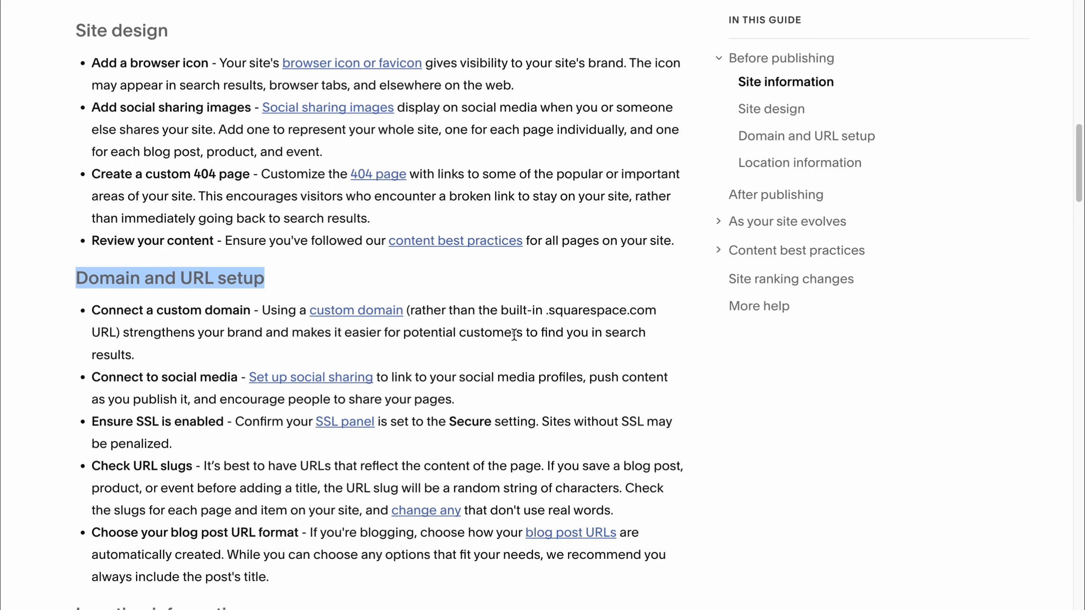
scroll(514, 335, down, 6)
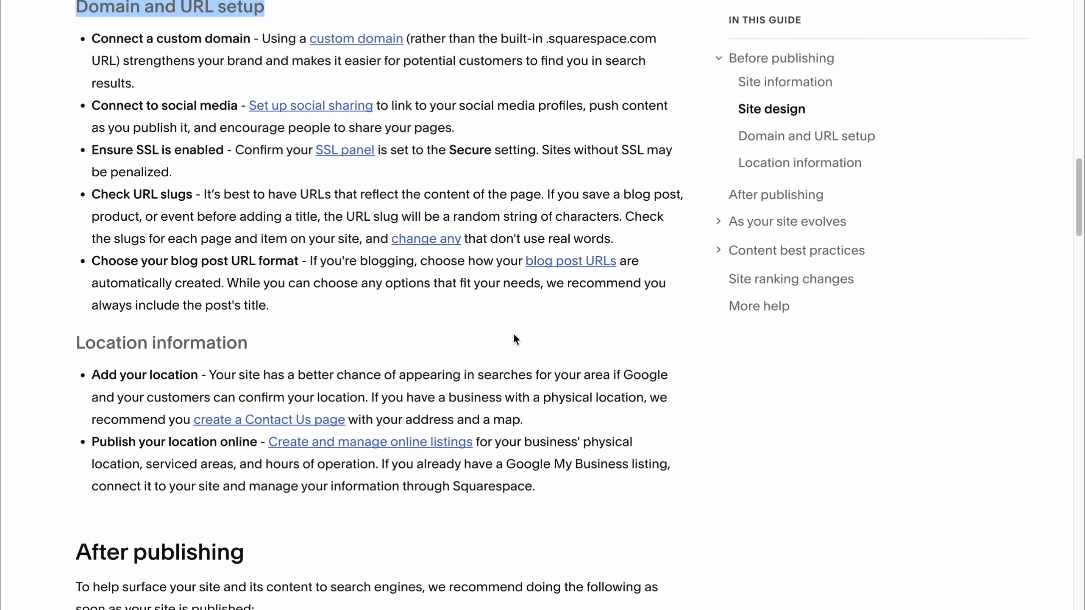
scroll(513, 335, down, 1)
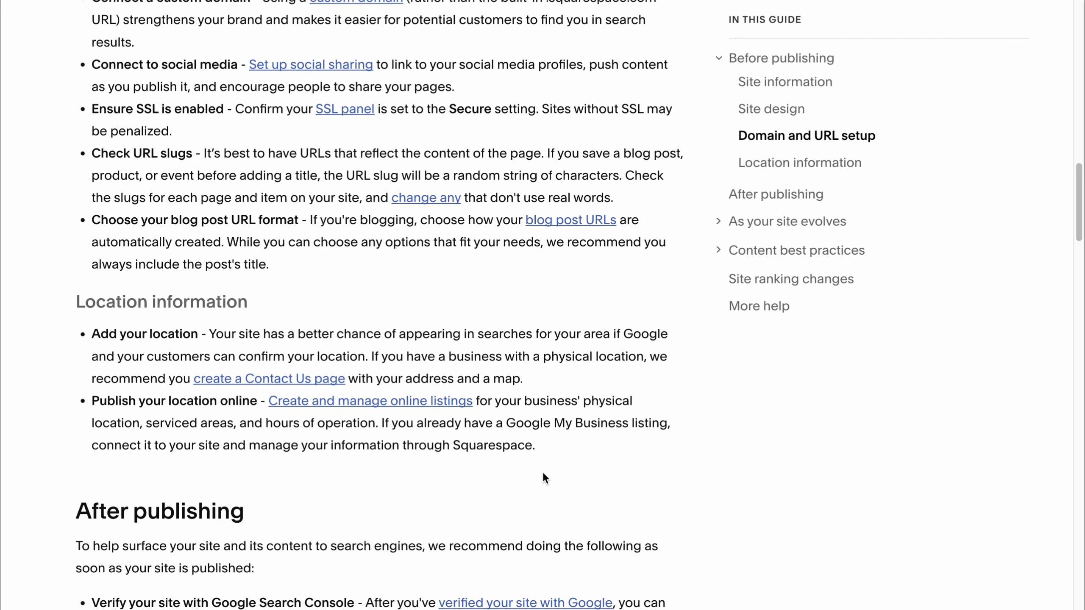
scroll(542, 471, down, 3)
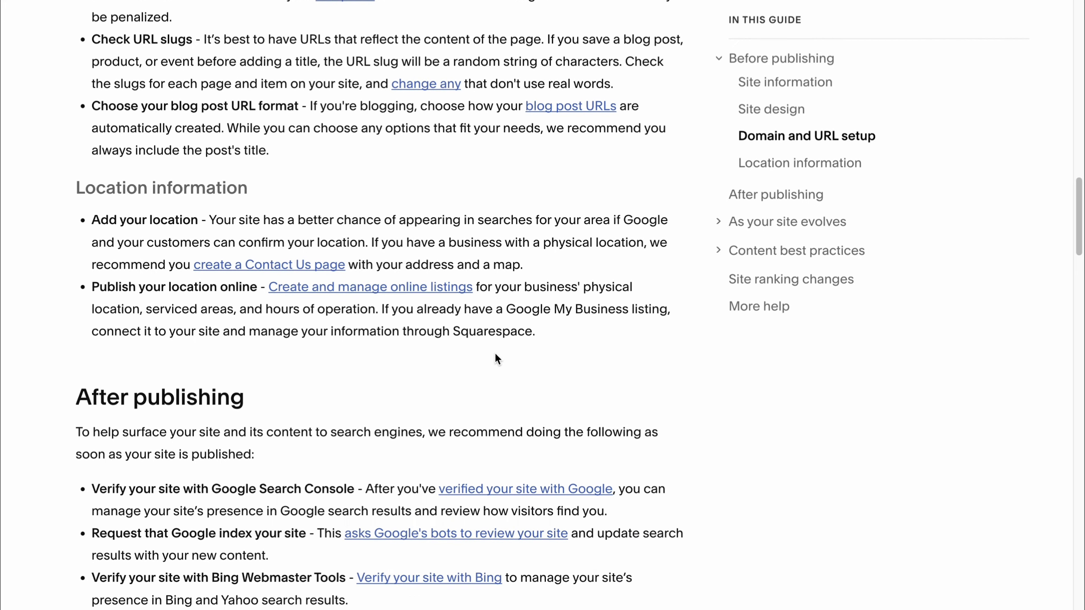
scroll(496, 354, down, 2)
scroll(495, 350, down, 1)
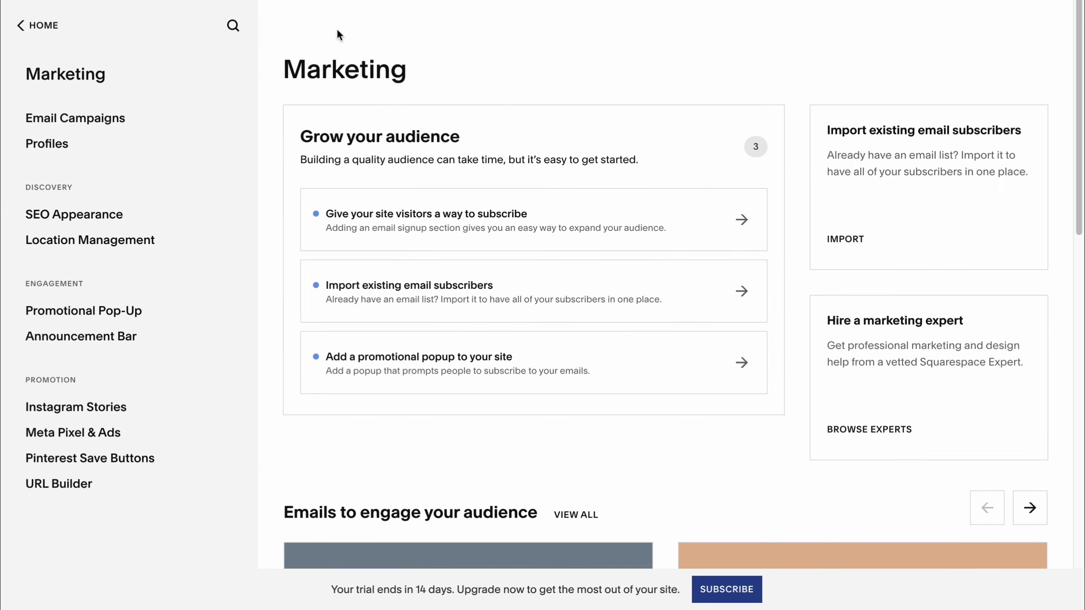
- Open the SEO Appearance settings and clear the homepage's SEO title format
click(76, 220)
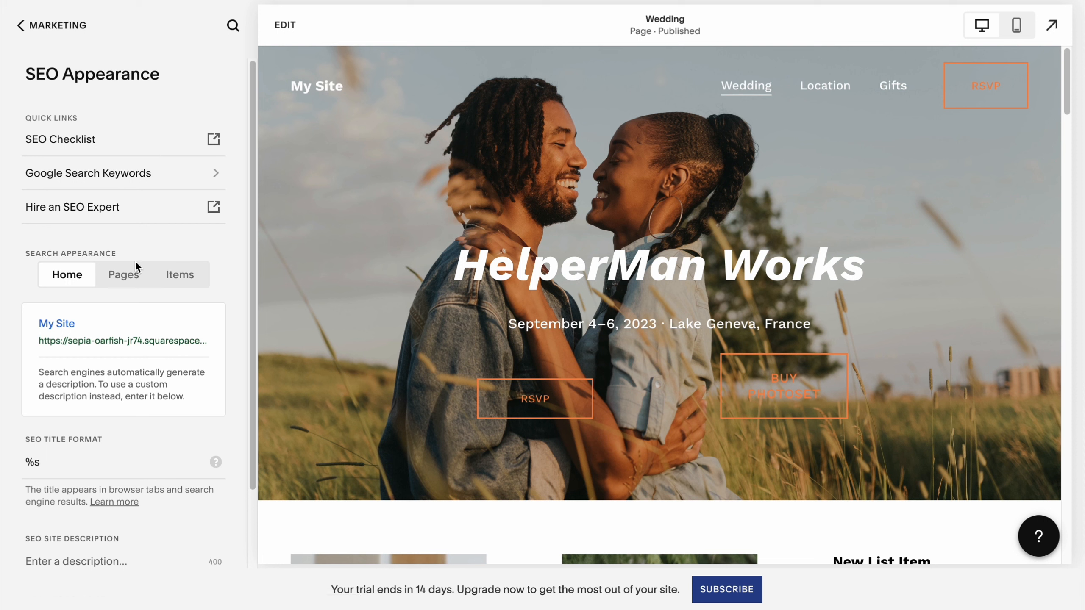
scroll(120, 346, down, 2)
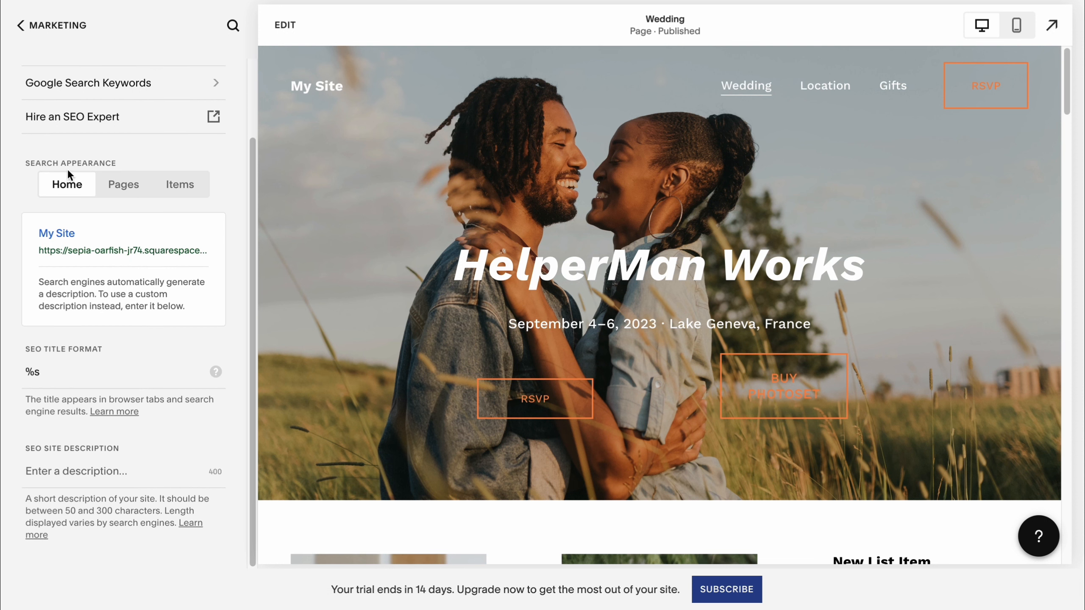
drag(71, 368, 9, 361)
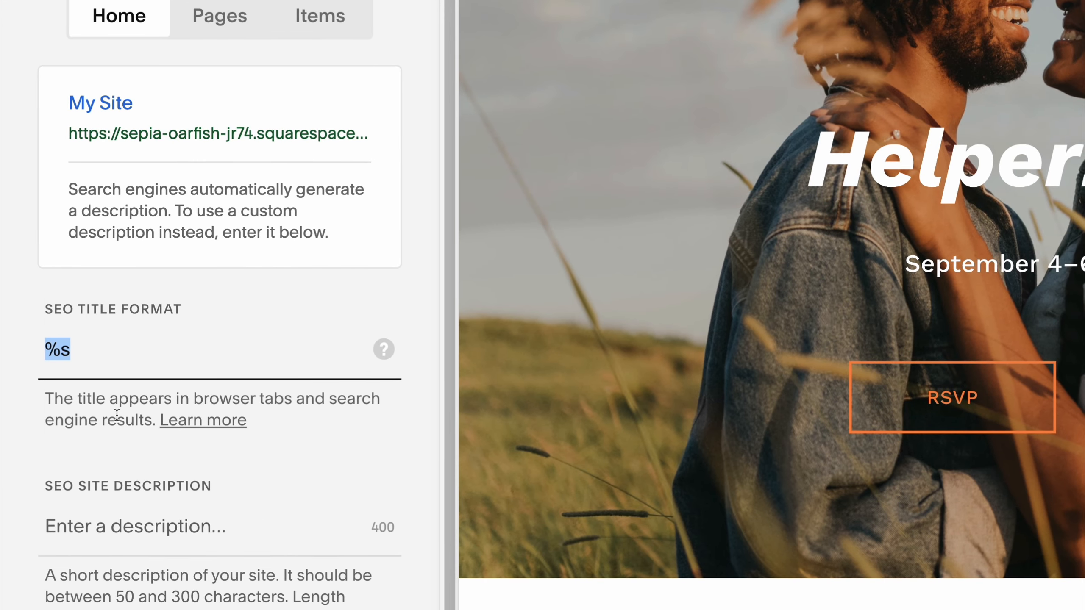
click(136, 356)
text(f)
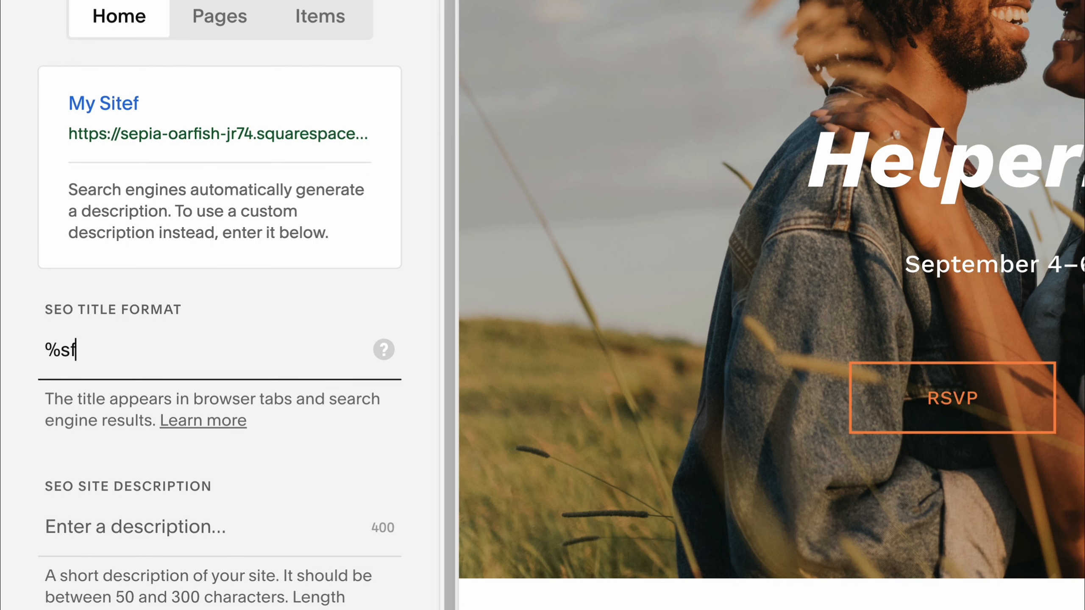
drag(145, 354, 10, 342)
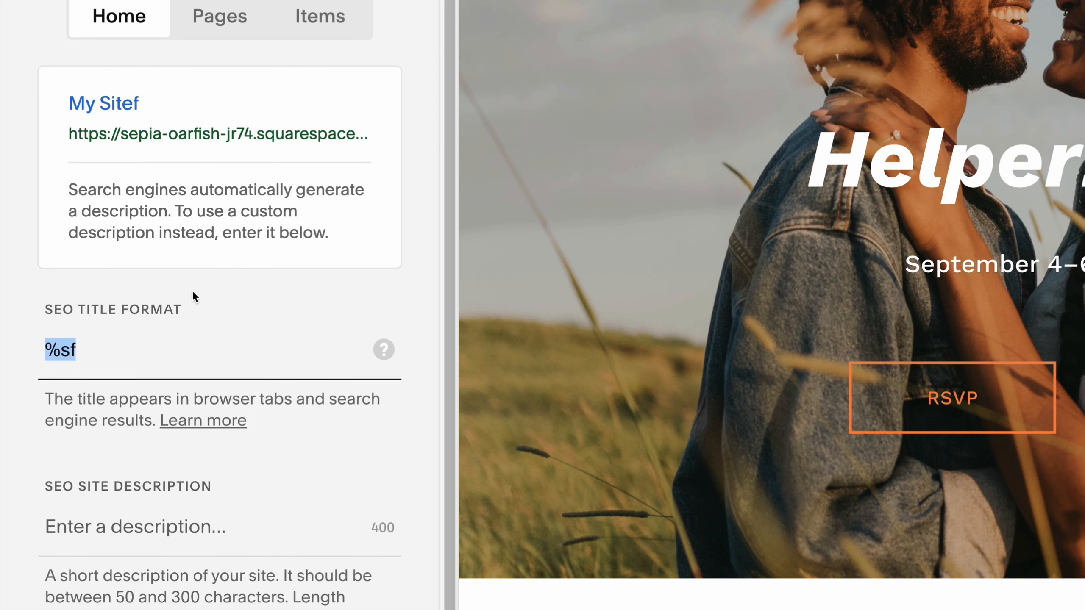
key(BackSpace)
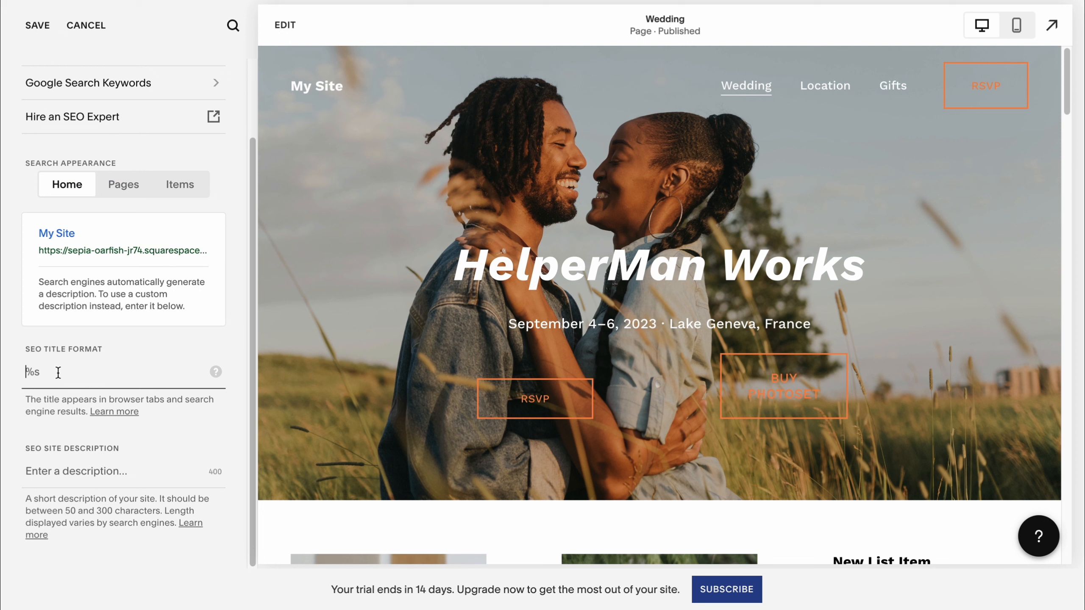
- Set the homepage's SEO title format to "HelperMan Portfolio"
text(helper)
key(BackSpace)
key(BackSpace)
key(BackSpace)
key(BackSpace)
key(BackSpace)
text(HelperMan Port)
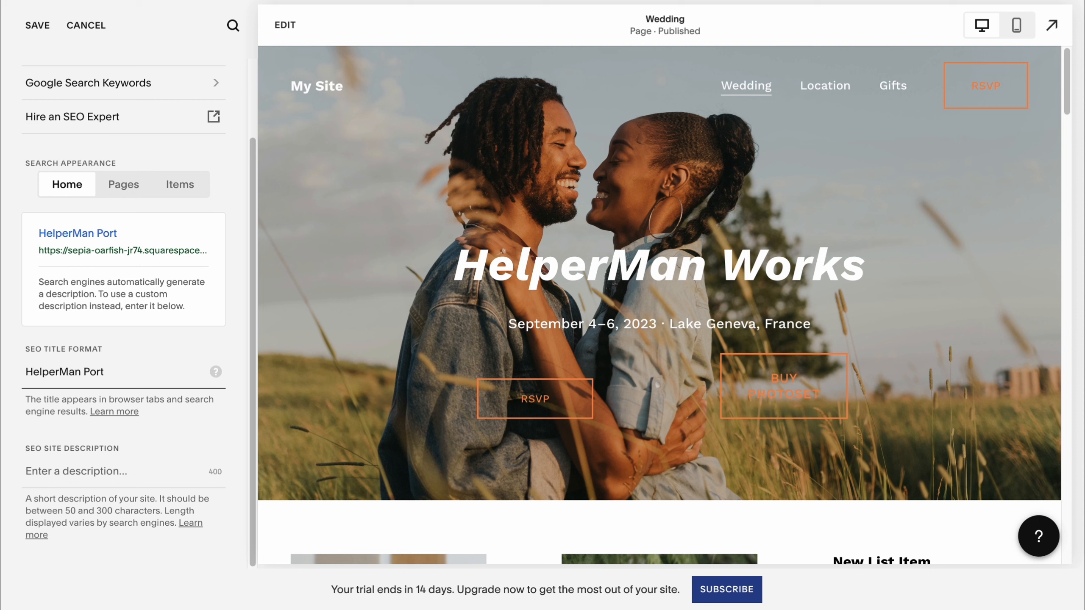
text(folio)
- Copy the SEO title, switch to ChatGPT and submit "Write small description for seo on my webite called HelperMan Portfolio", pasting the title on a new line
click(75, 466)
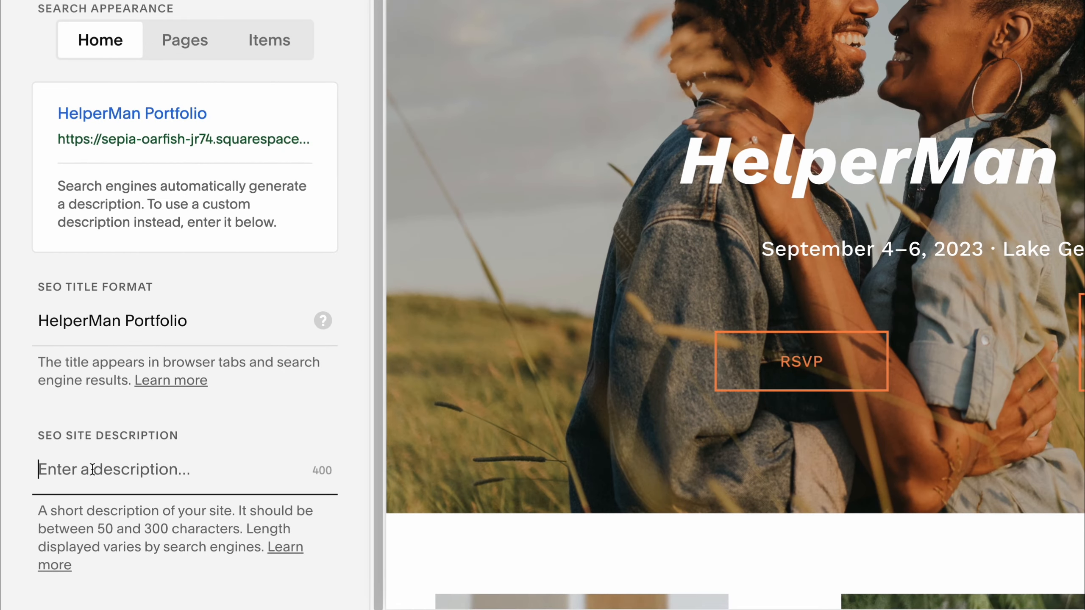
drag(197, 321, 7, 339)
key(super+c)
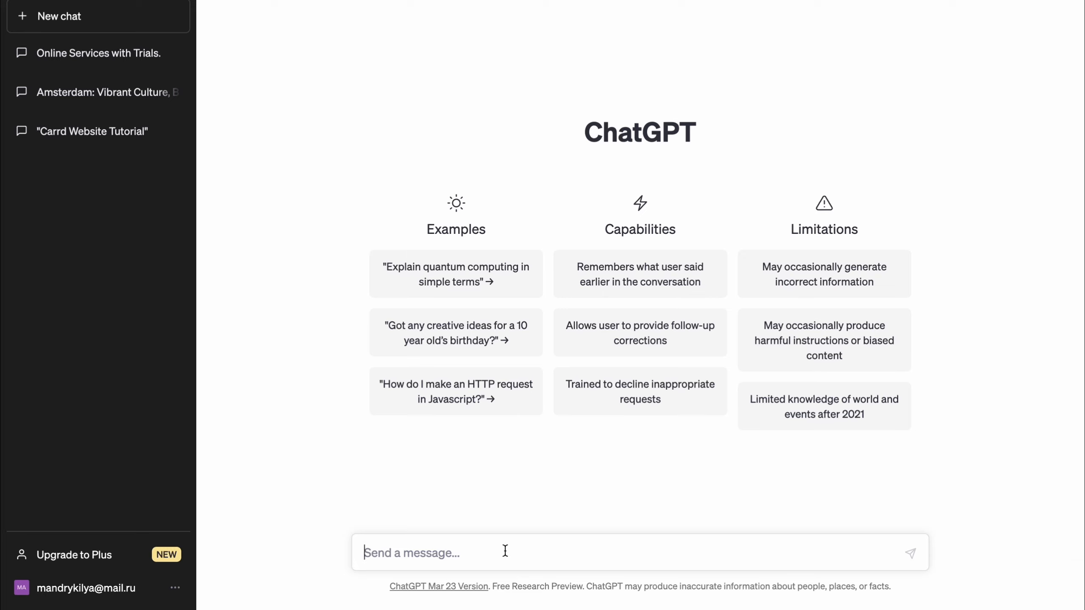
text(Write small)
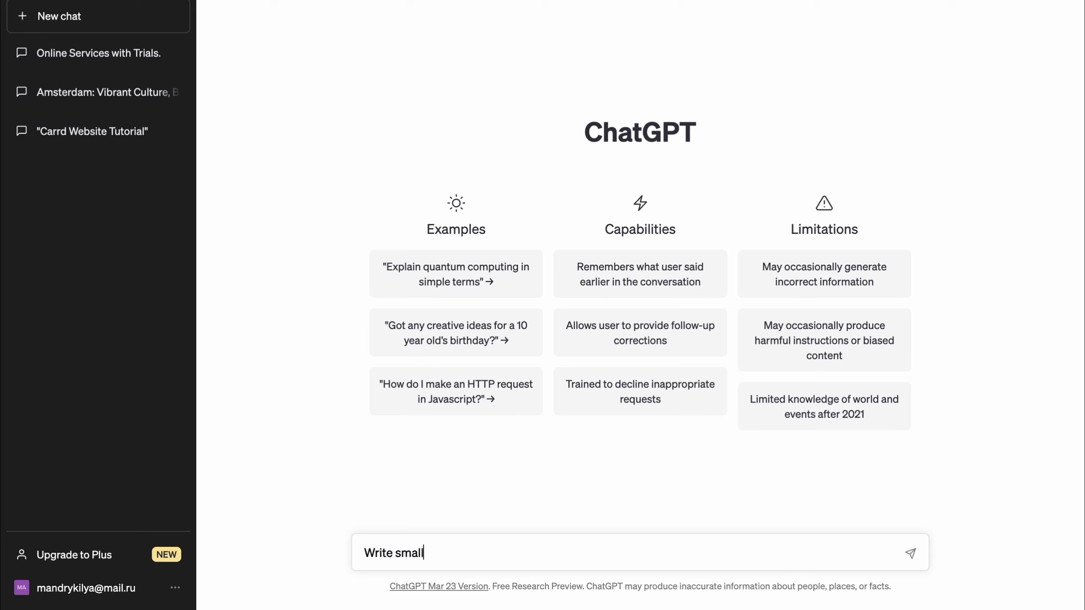
text( des)
key(BackSpace)
text(description for)
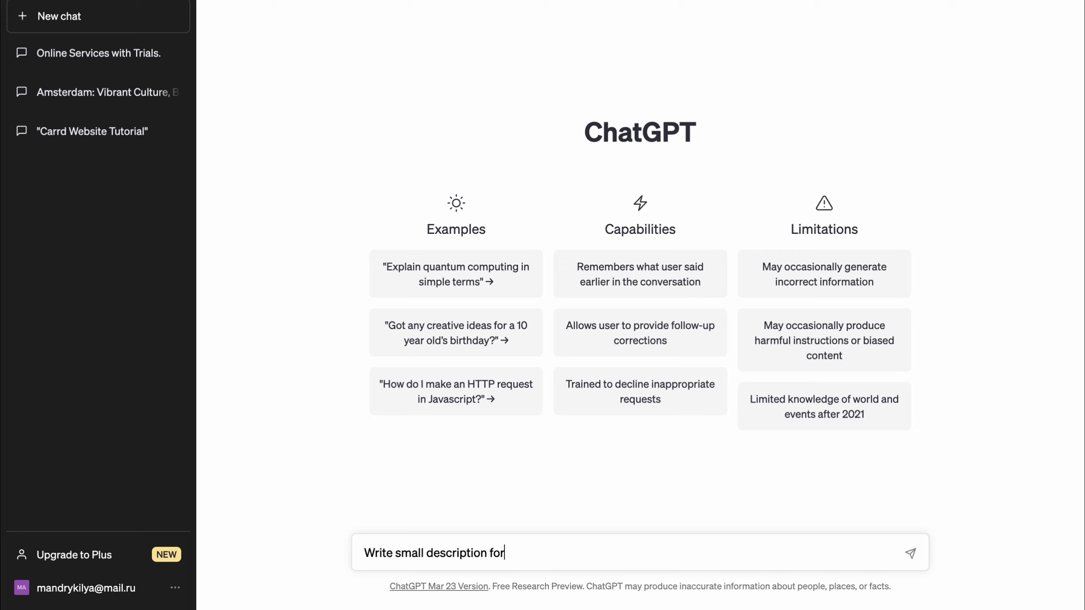
text( seo on my webite)
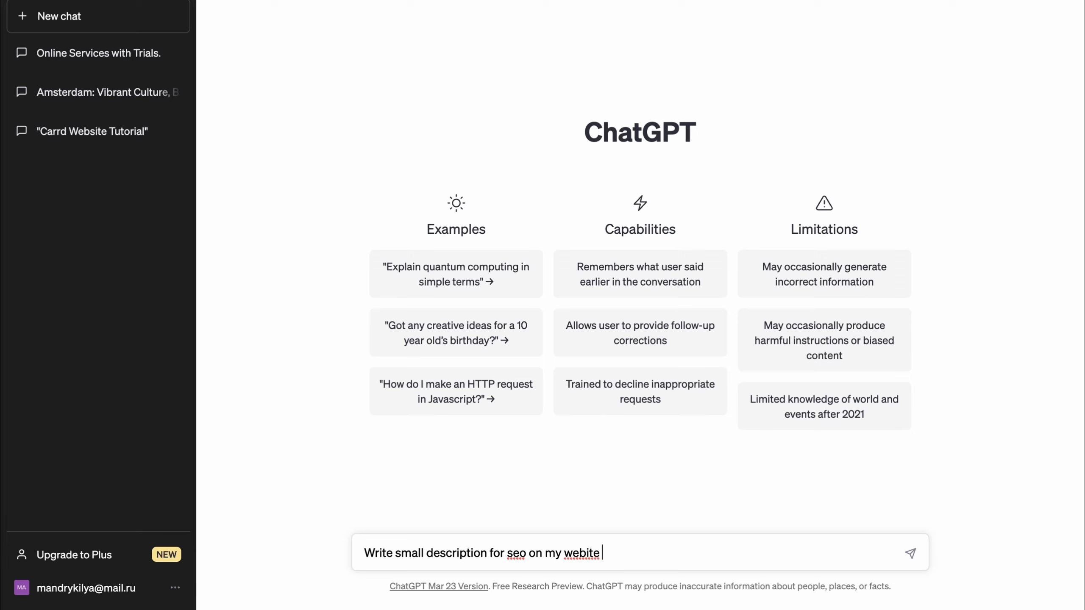
text( called)
key(shift+Return)
key(super+v)
key(Return)
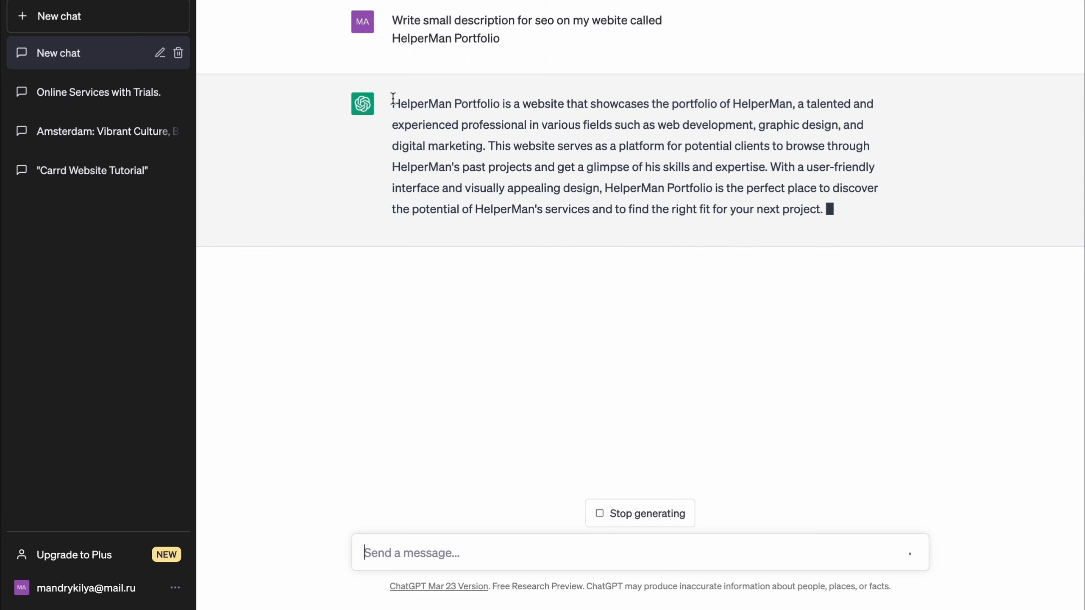
- Check the SEO site description's length guidance and ask ChatGPT for a shorter version with the follow-up "less than 300 caracters"
click(415, 103)
drag(415, 104, 831, 204)
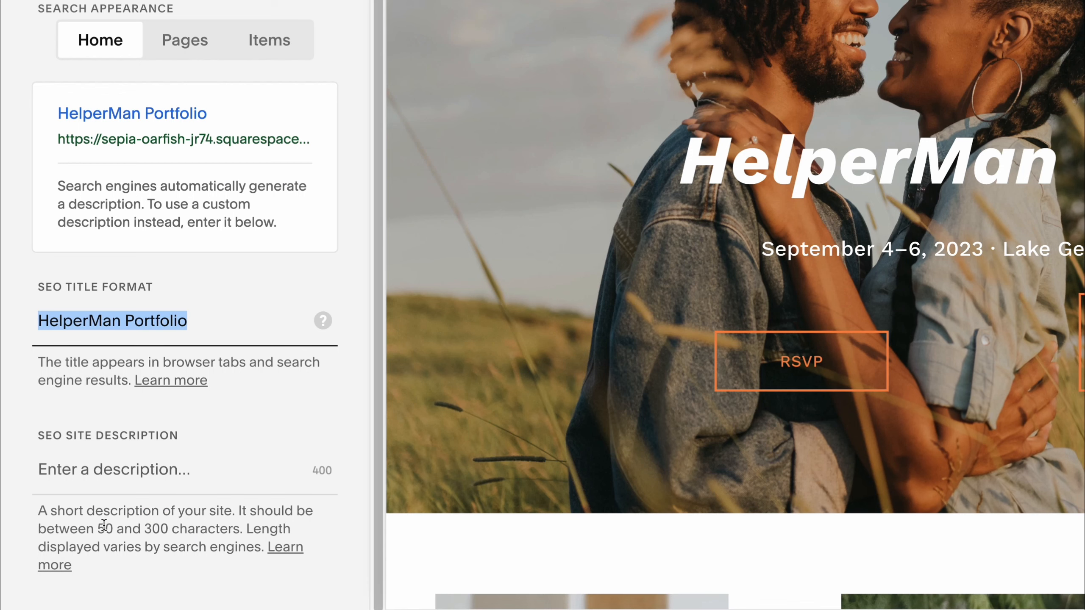
click(104, 478)
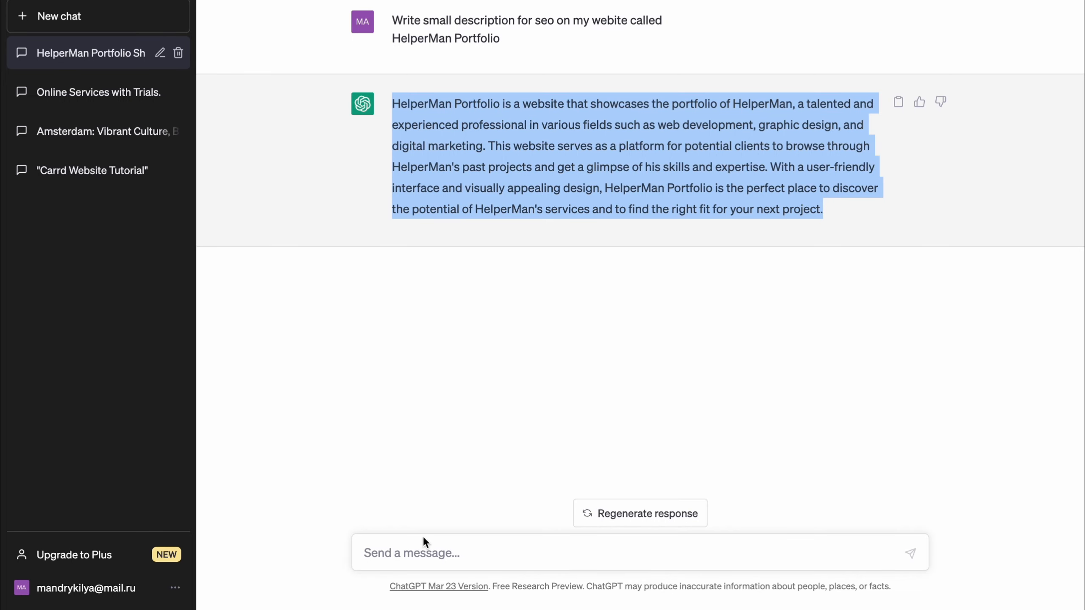
click(434, 554)
text(less than 300 c)
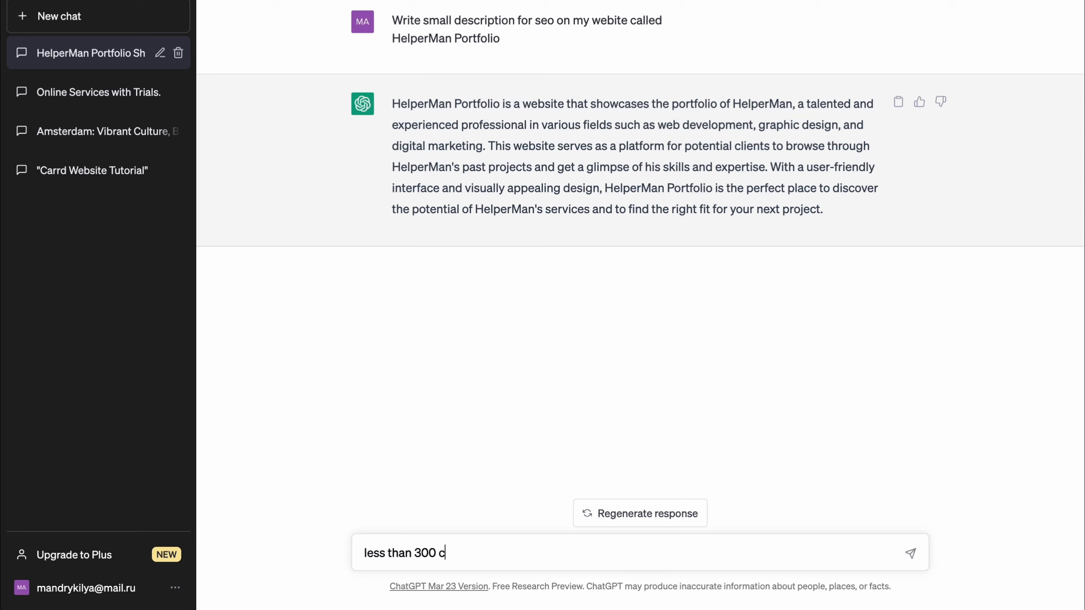
text(s)
key(Return)
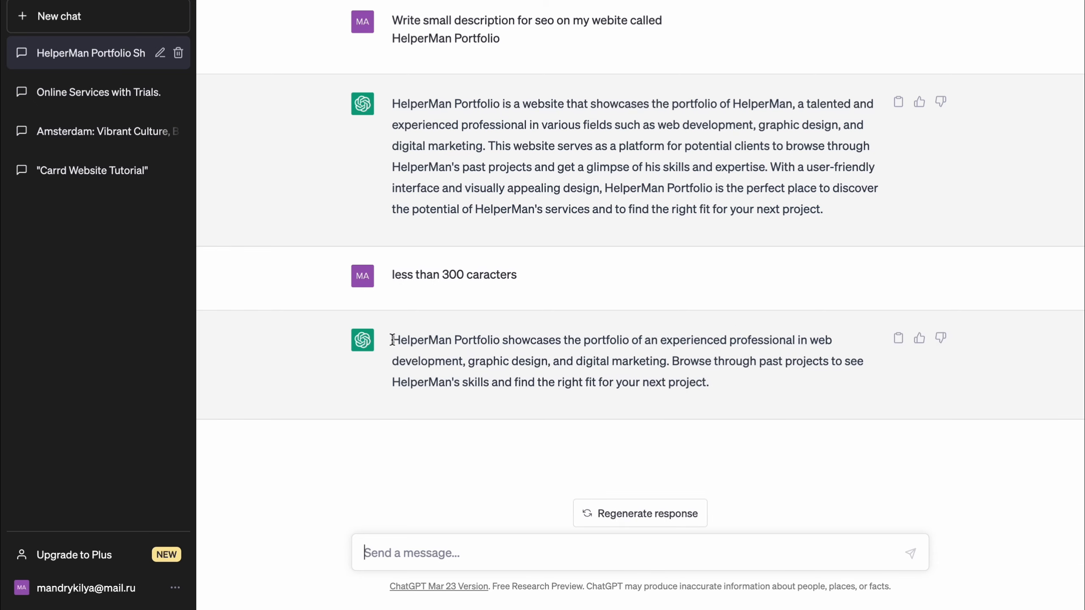
- Copy ChatGPT's shortened text into the Squarespace SEO site description and save the SEO Appearance settings
drag(392, 336, 709, 384)
key(ctrl+c)
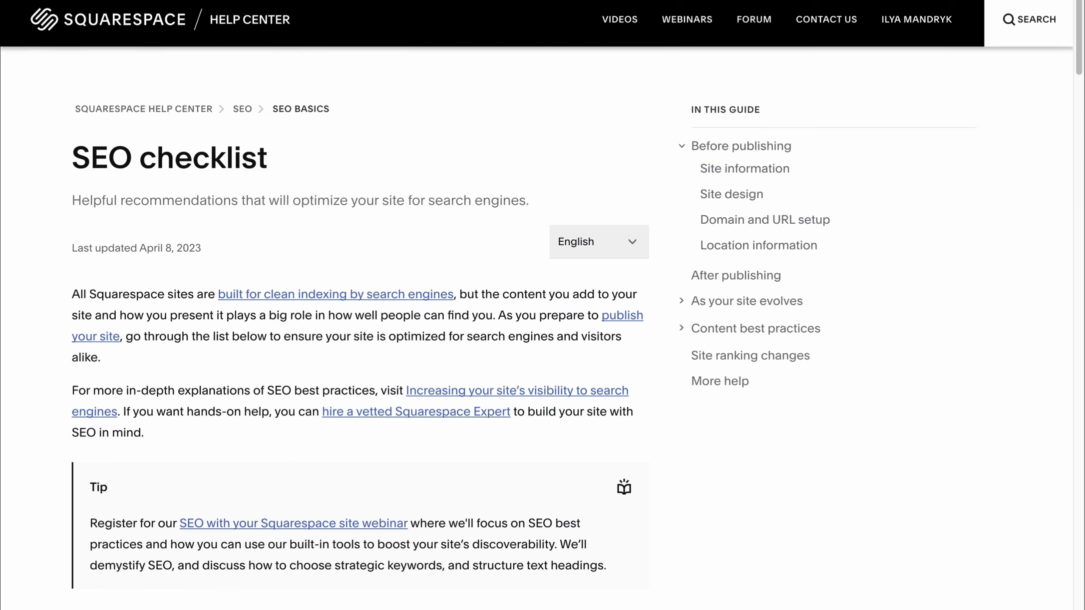
scroll(359, 385, down, 10)
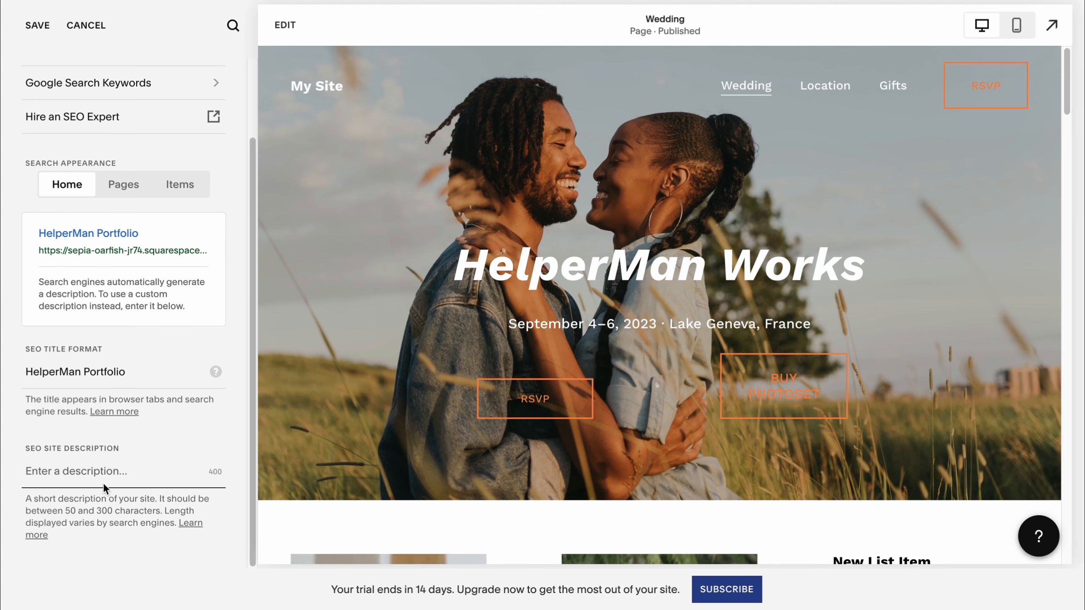
key(ctrl+v)
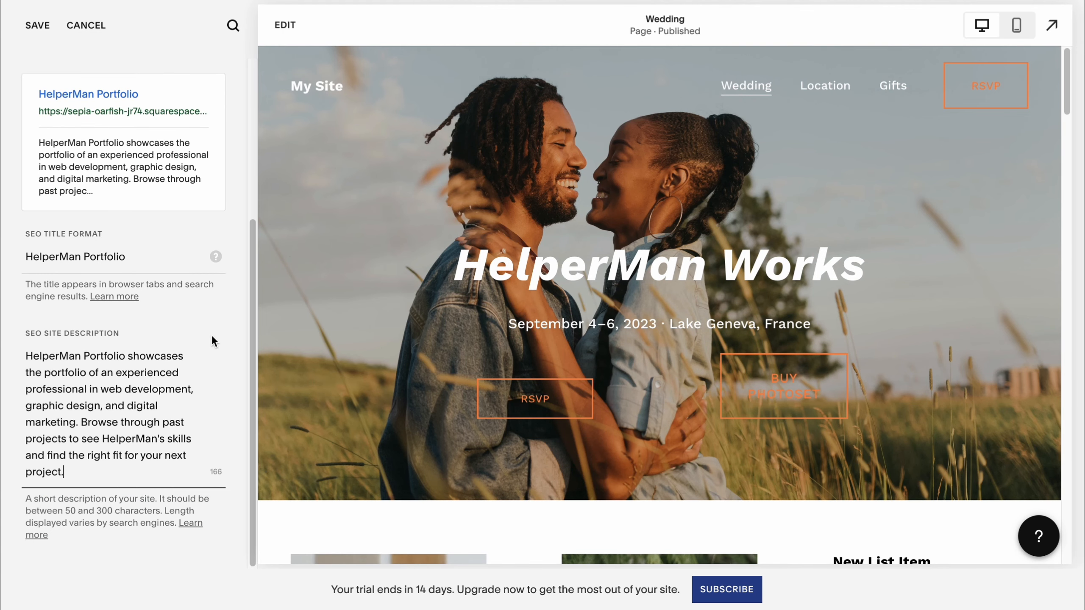
scroll(125, 321, up, 5)
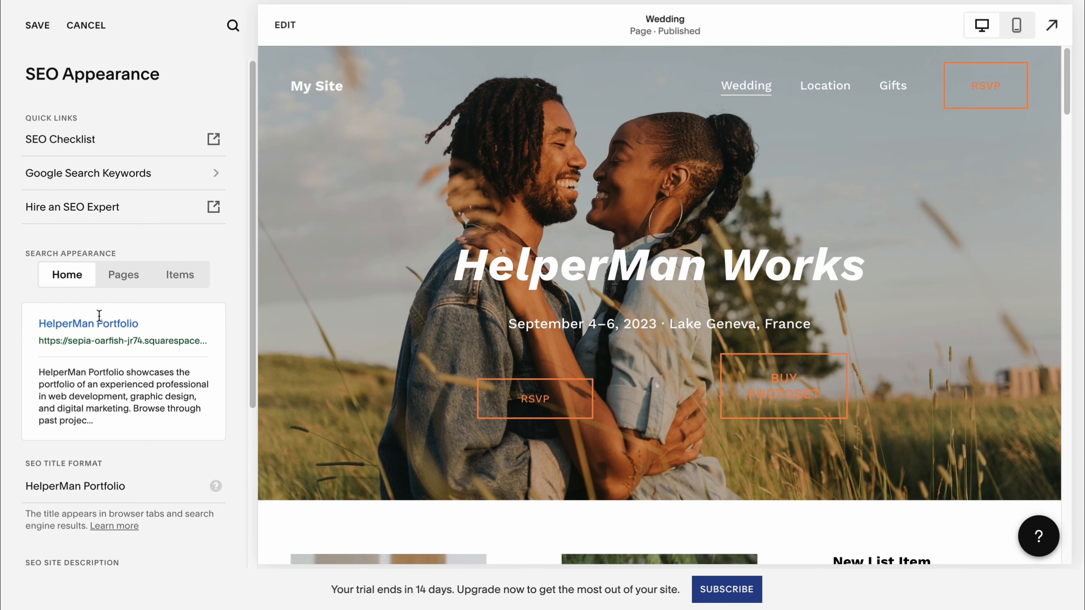
click(37, 26)
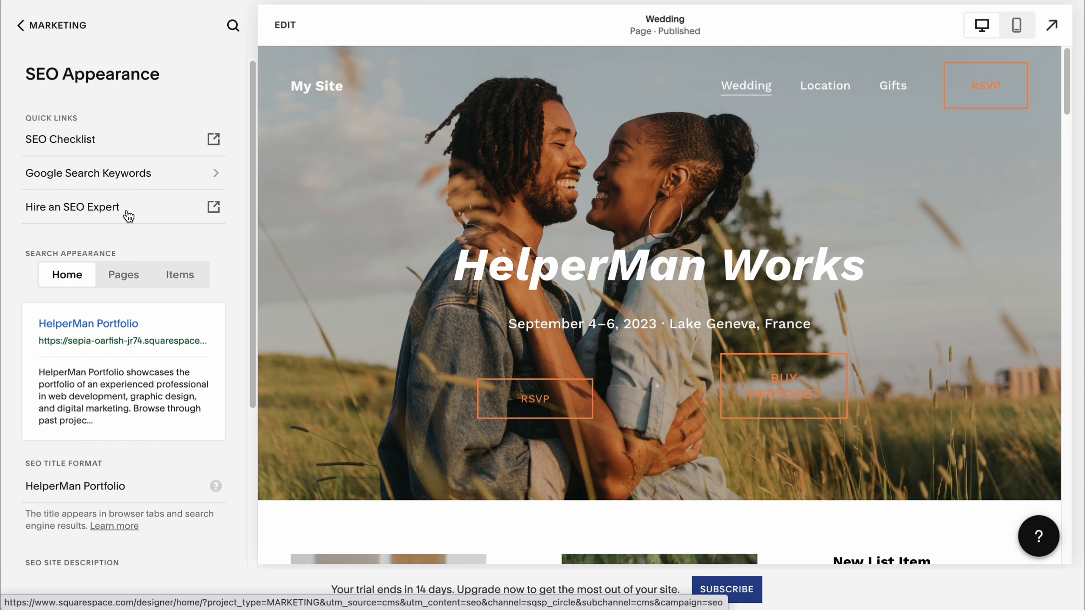
- Leave the marketing settings and open the site's Browser Icon design settings
click(29, 26)
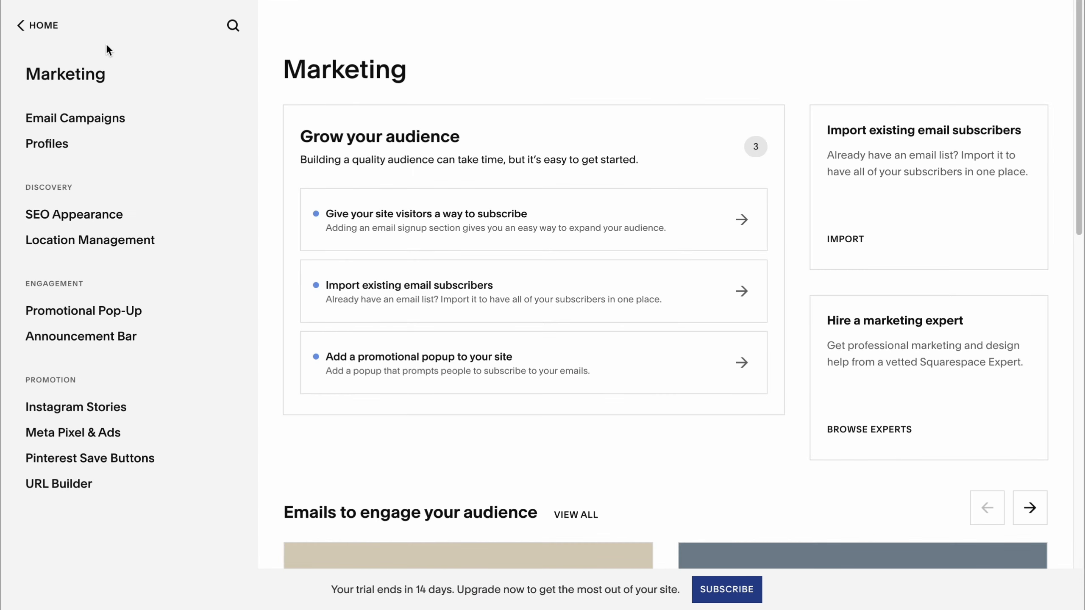
click(55, 26)
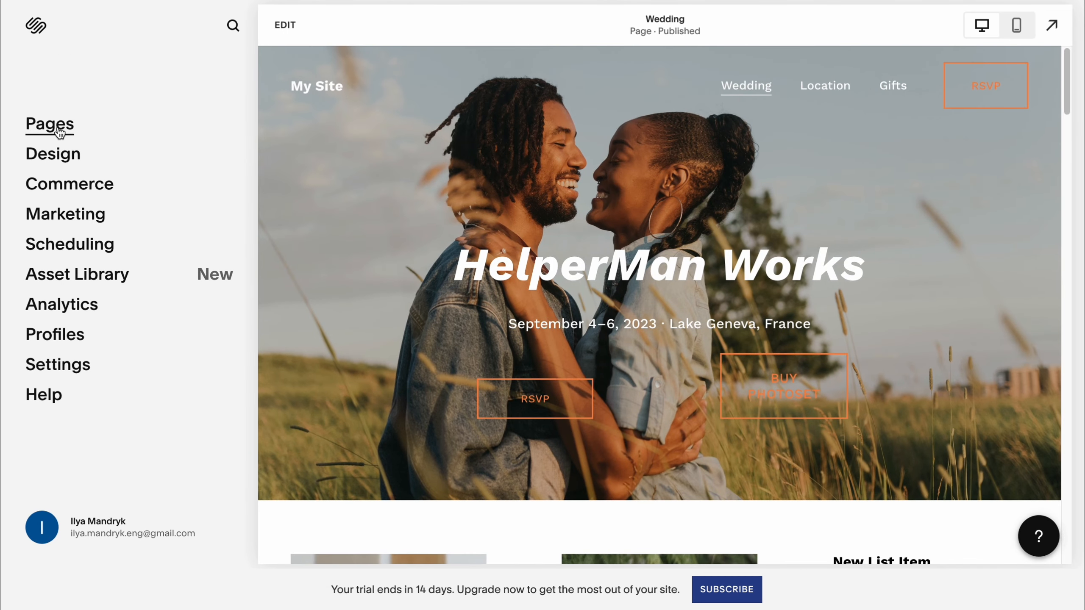
click(67, 159)
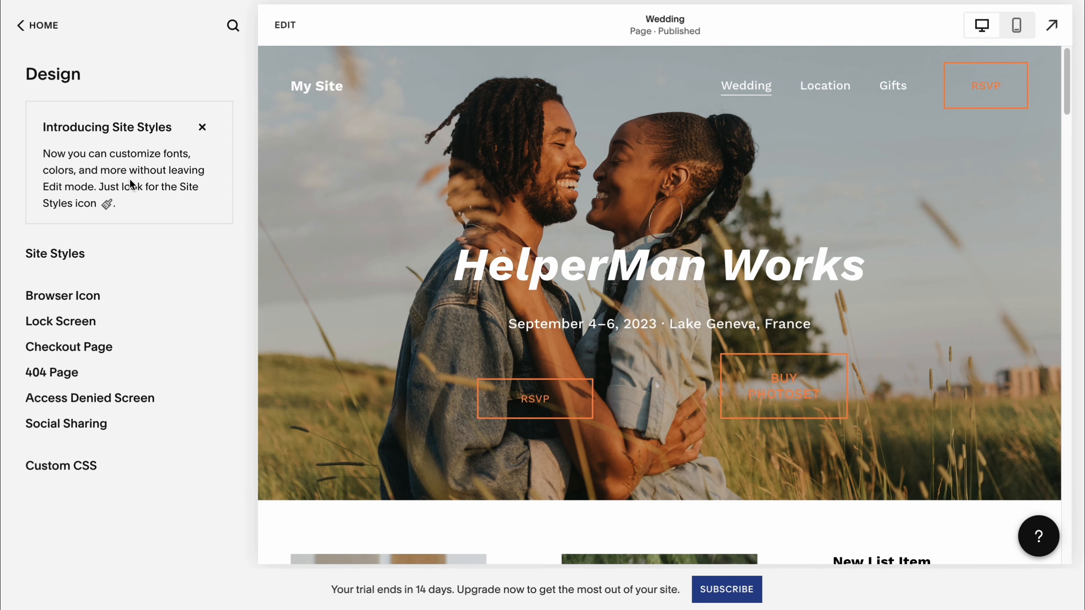
click(68, 296)
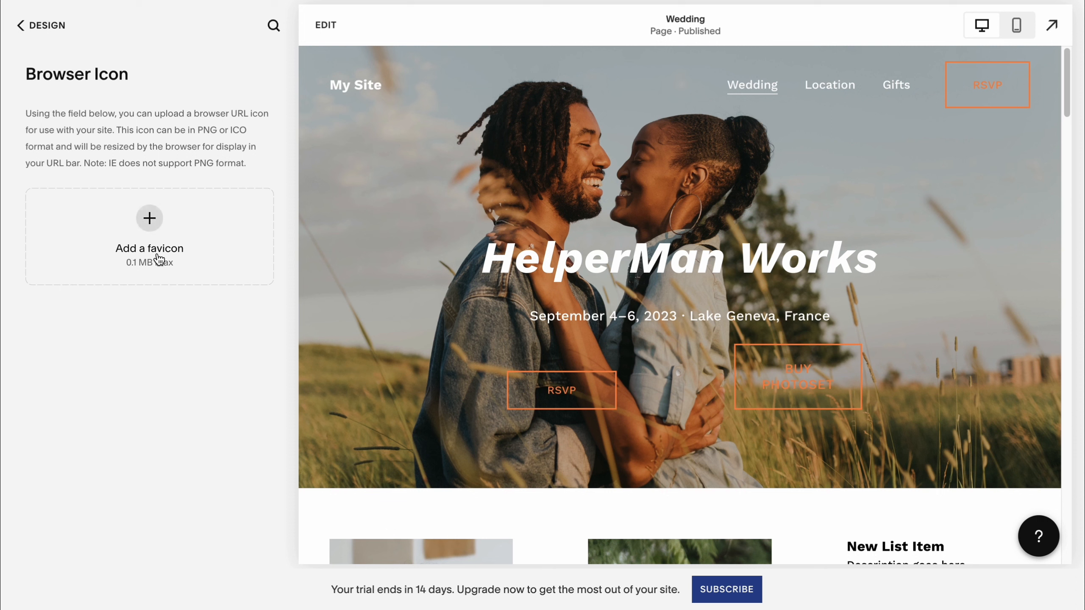
click(136, 229)
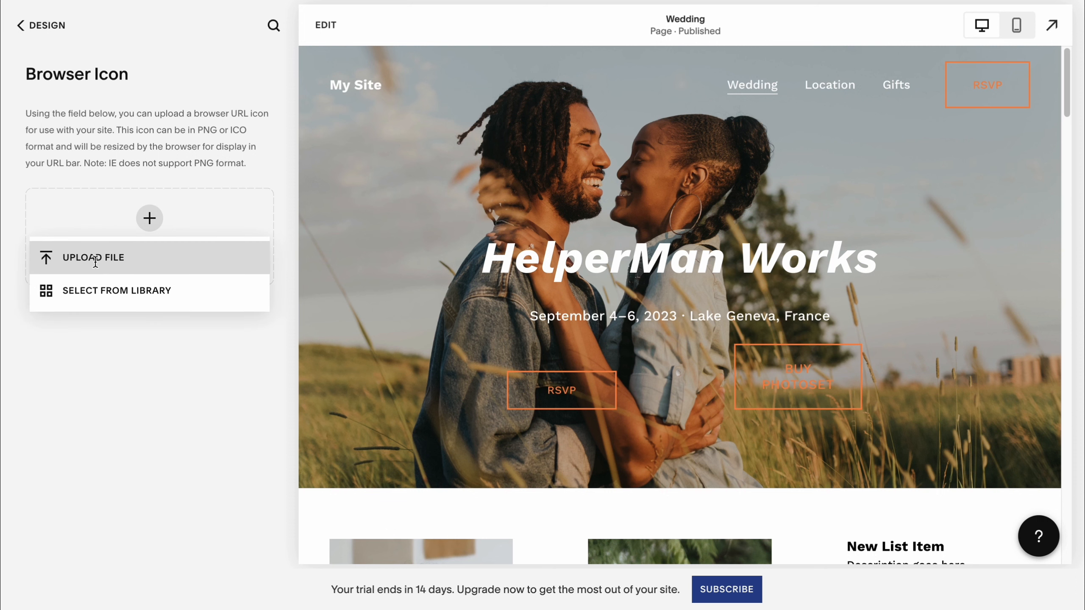
click(92, 290)
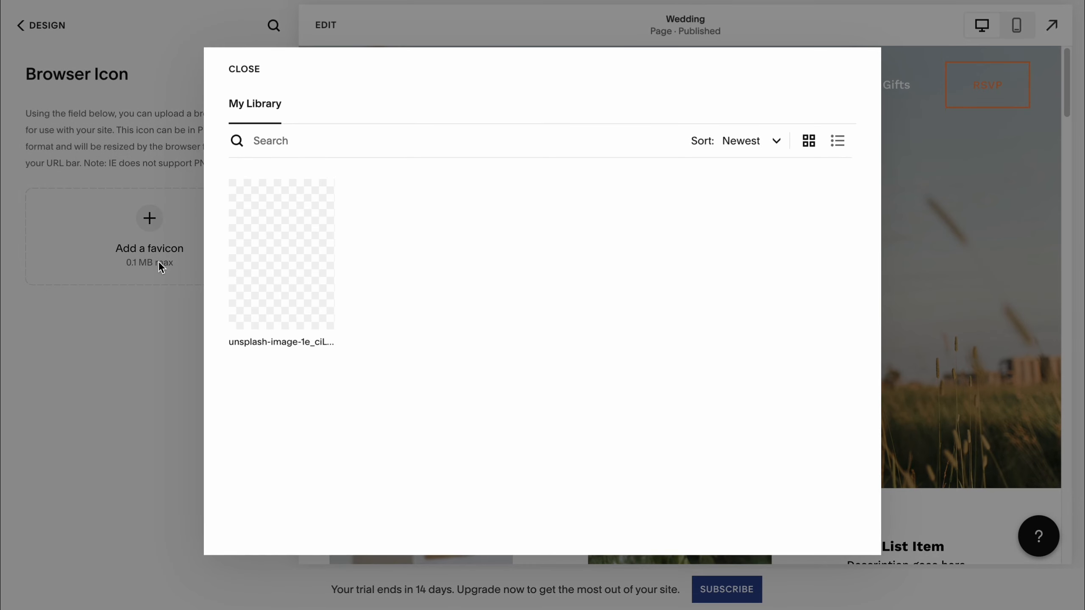
click(570, 11)
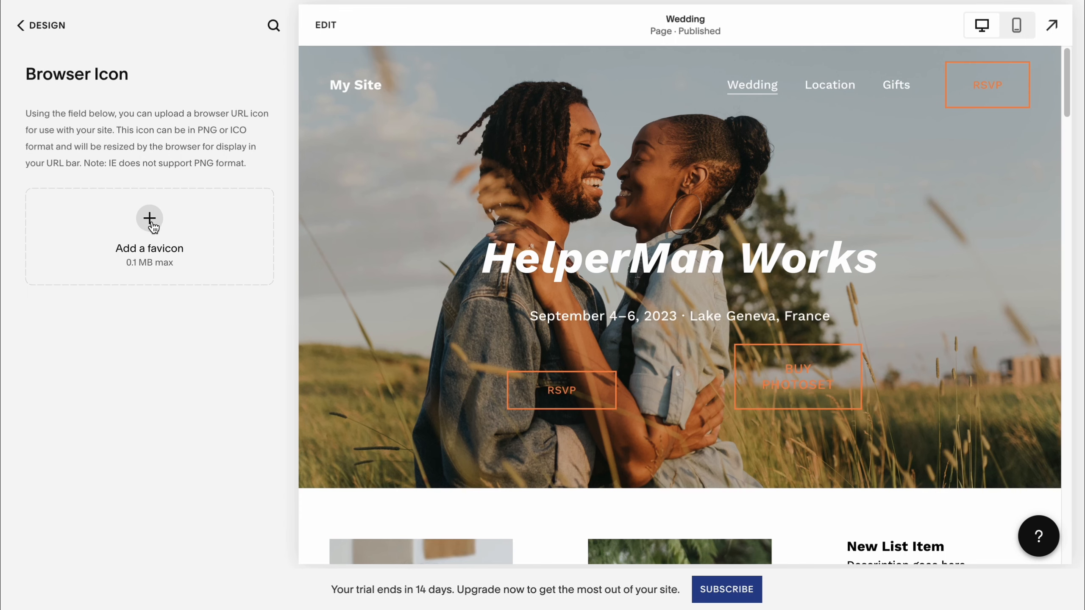
- Upload number-1 (1).png from Downloads as the site's favicon, save it, and return to the Design settings
click(149, 218)
click(103, 255)
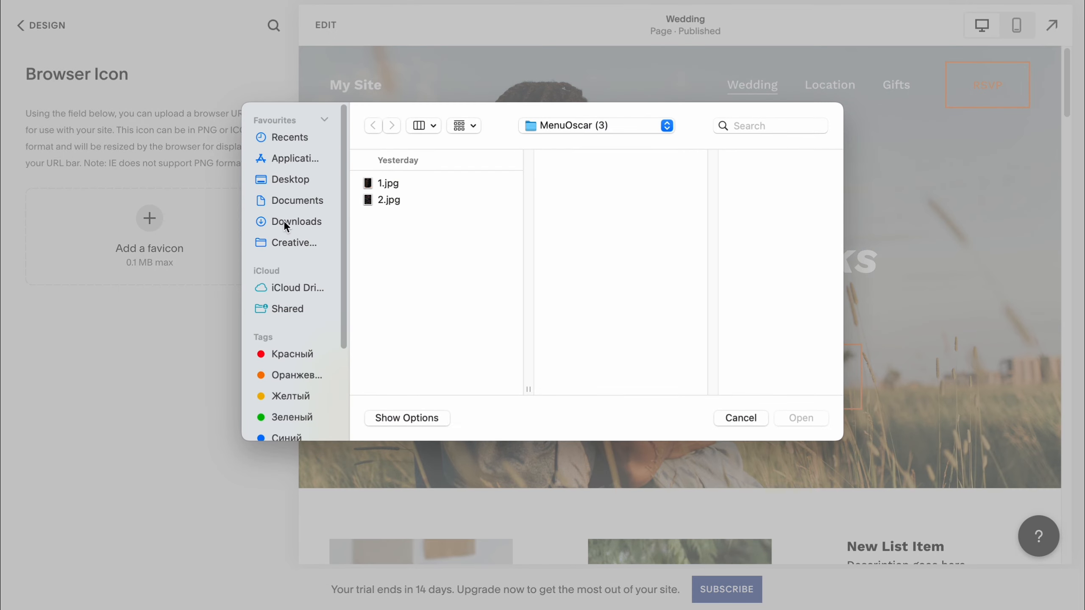
click(290, 222)
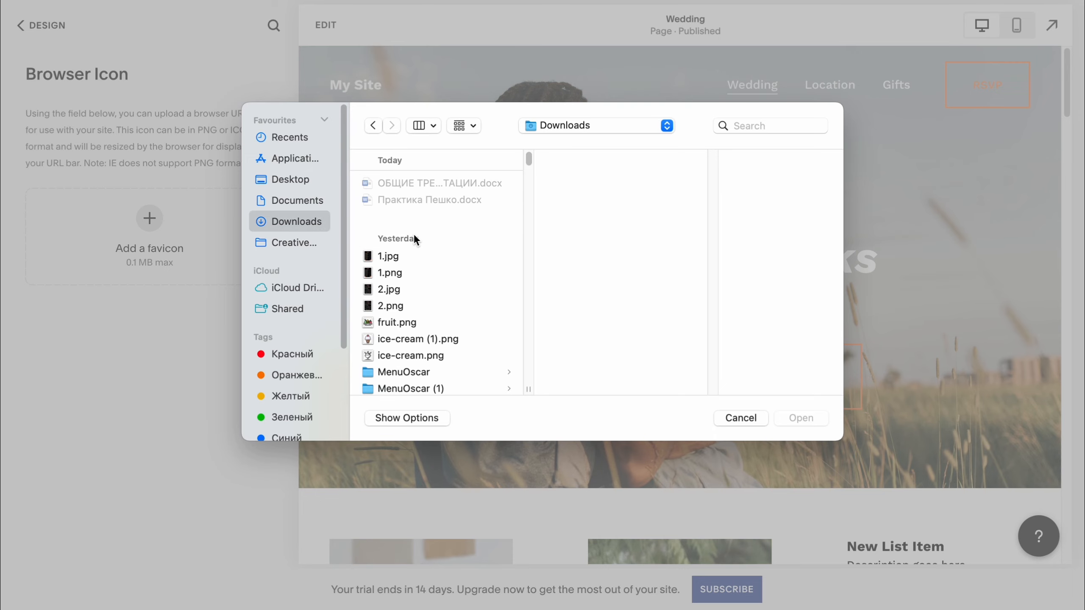
scroll(417, 237, down, 10)
scroll(421, 244, down, 5)
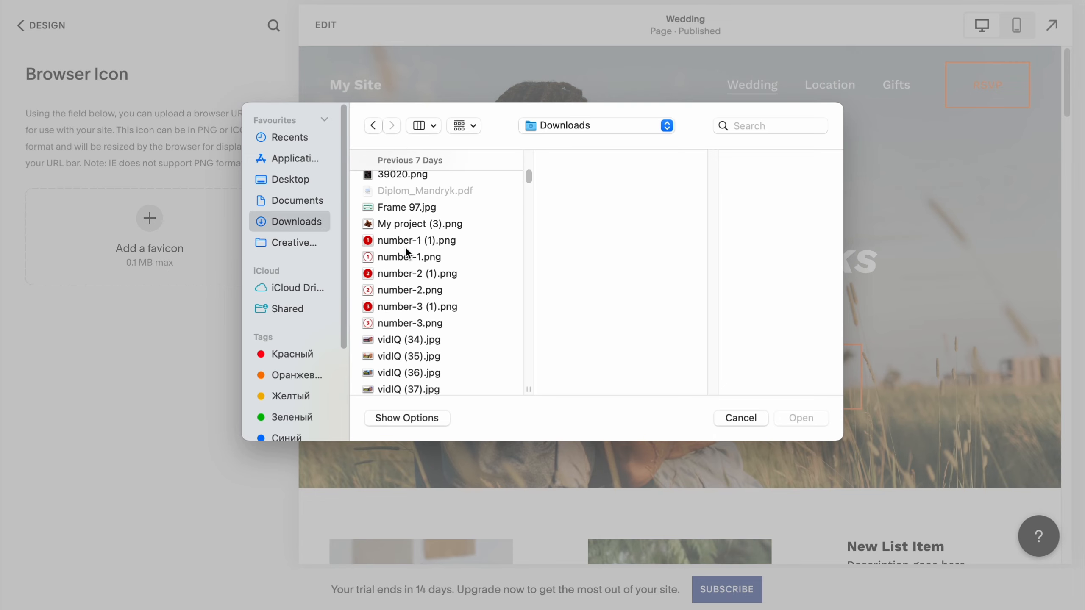
click(416, 240)
click(813, 425)
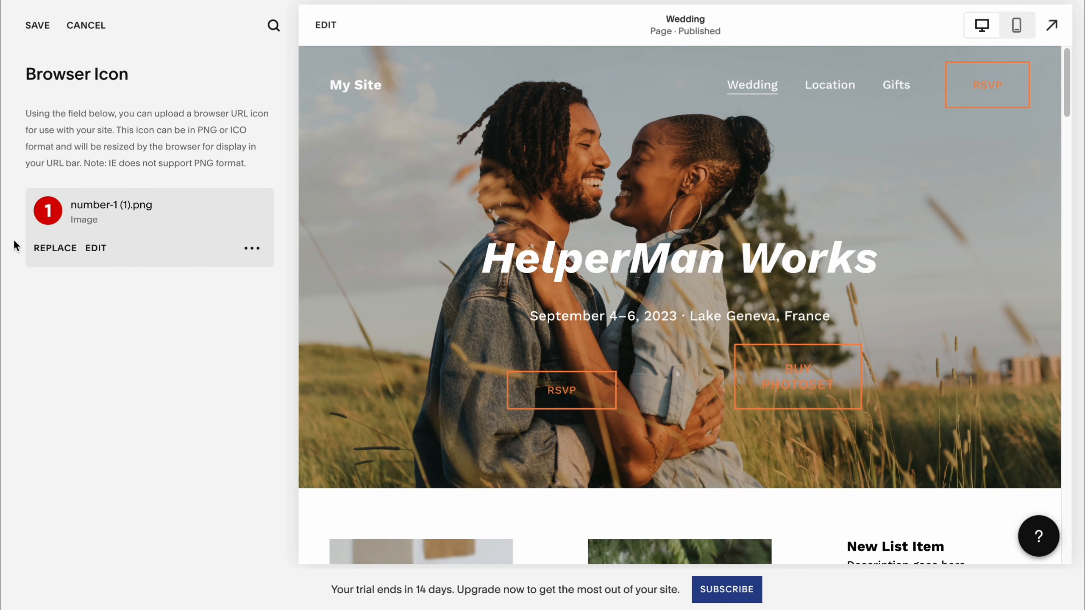
click(52, 32)
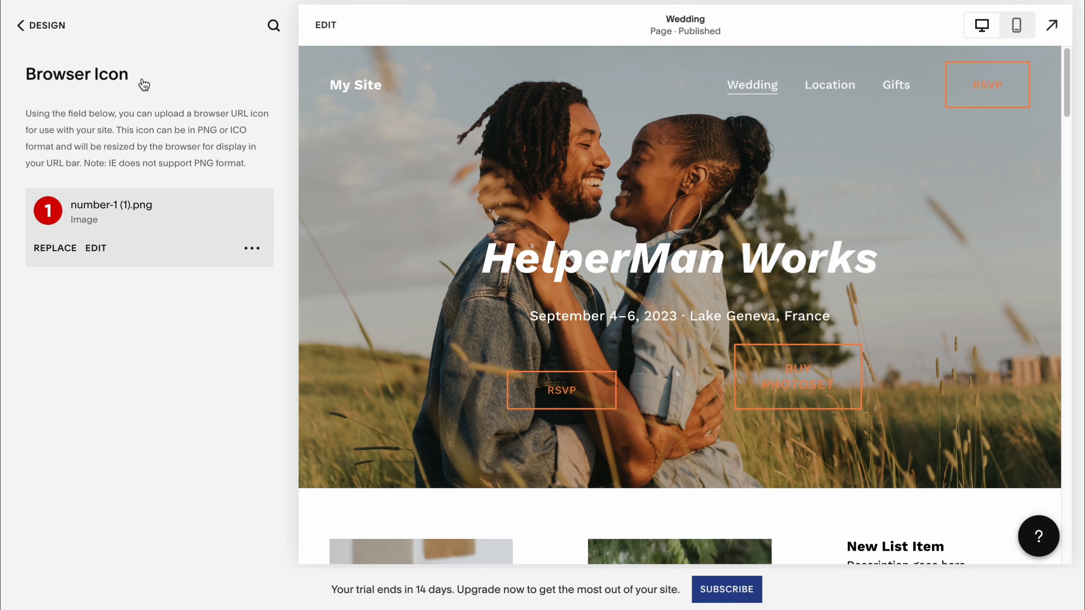
click(42, 27)
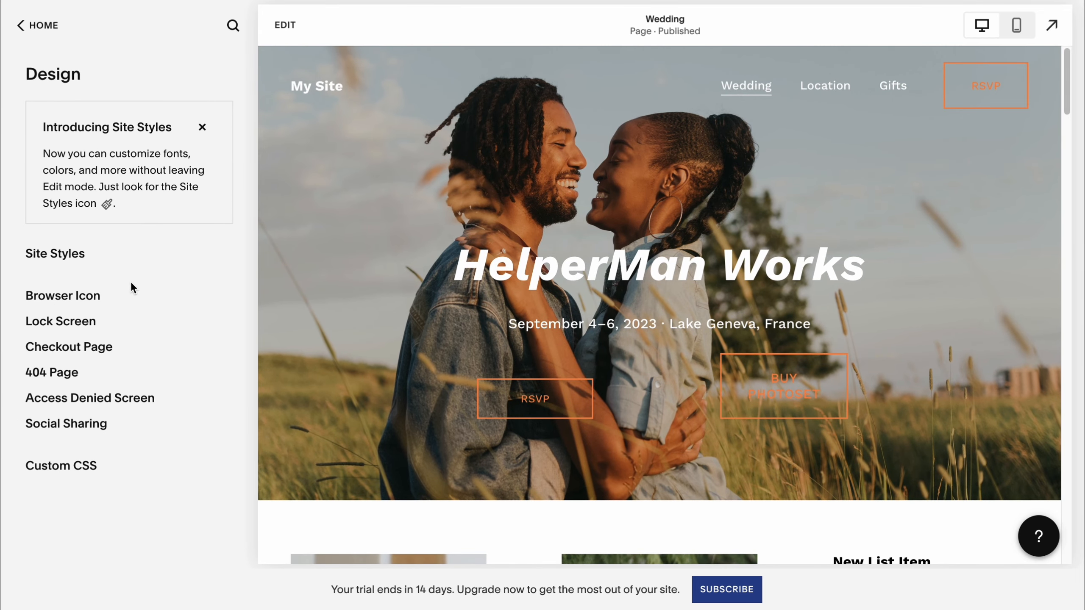
- Check the site's 404 Page and Checkout Page design settings and return to the main site menu
click(53, 374)
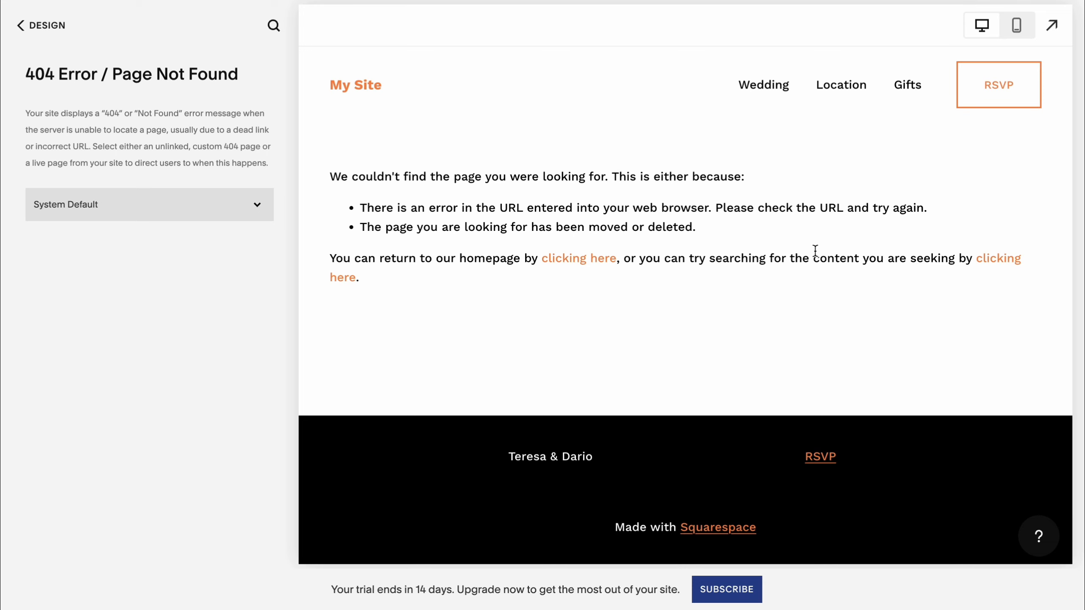
click(64, 27)
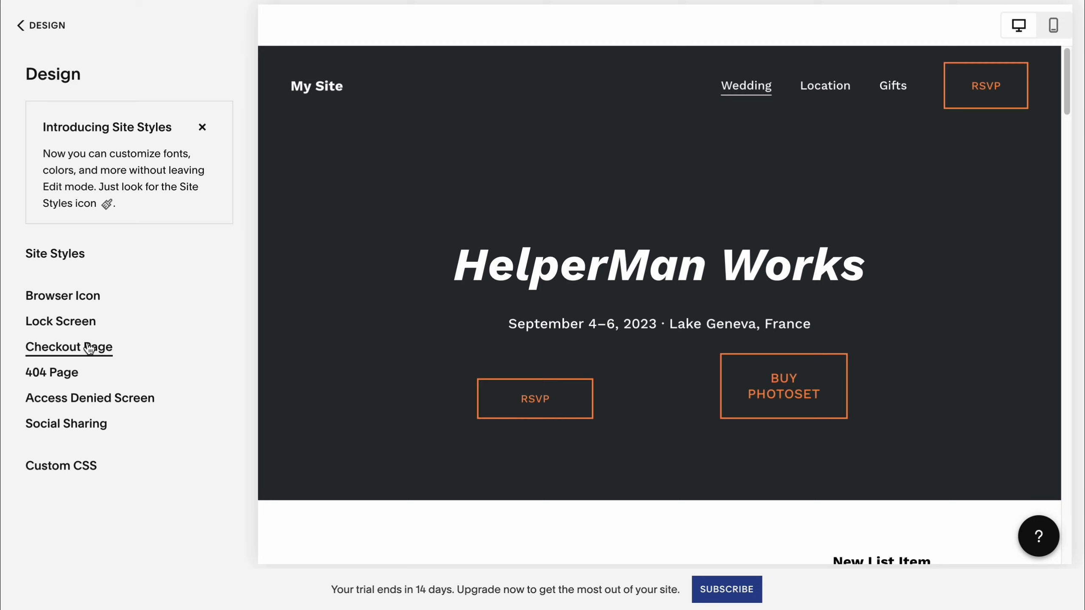
click(96, 347)
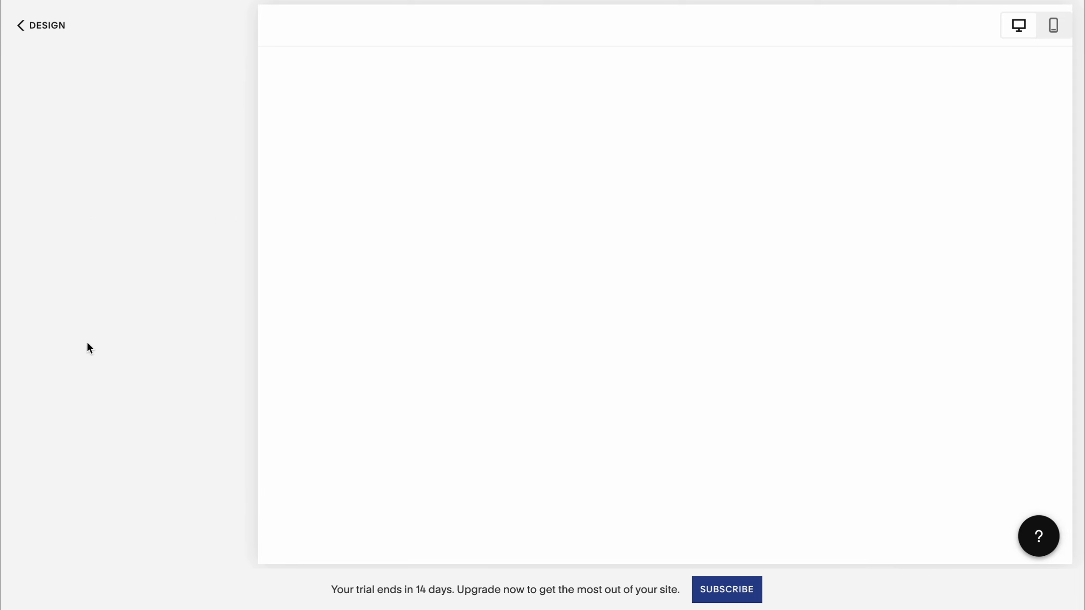
click(42, 31)
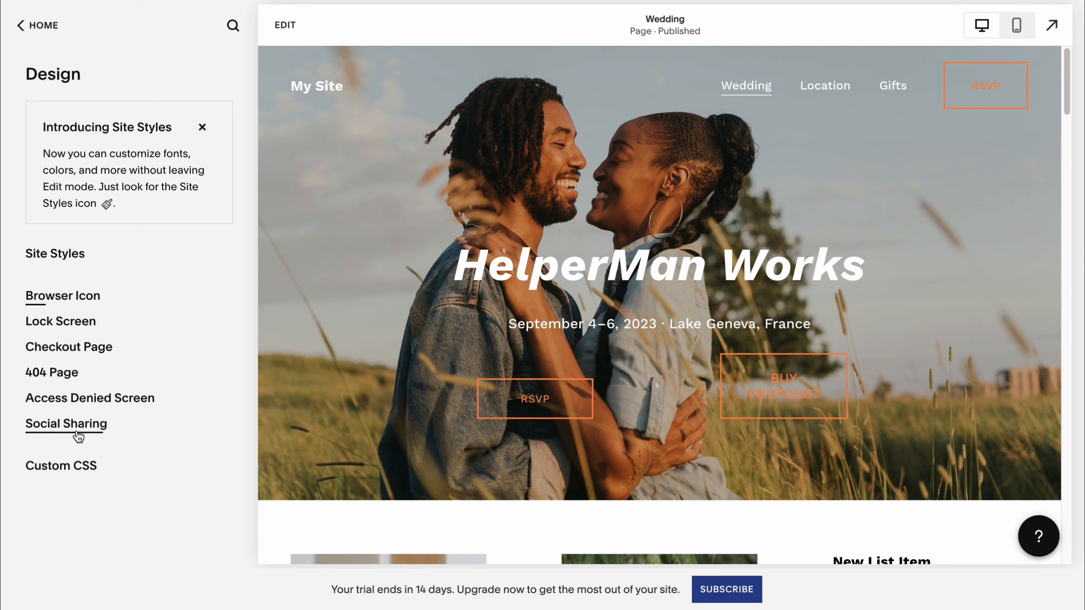
click(38, 30)
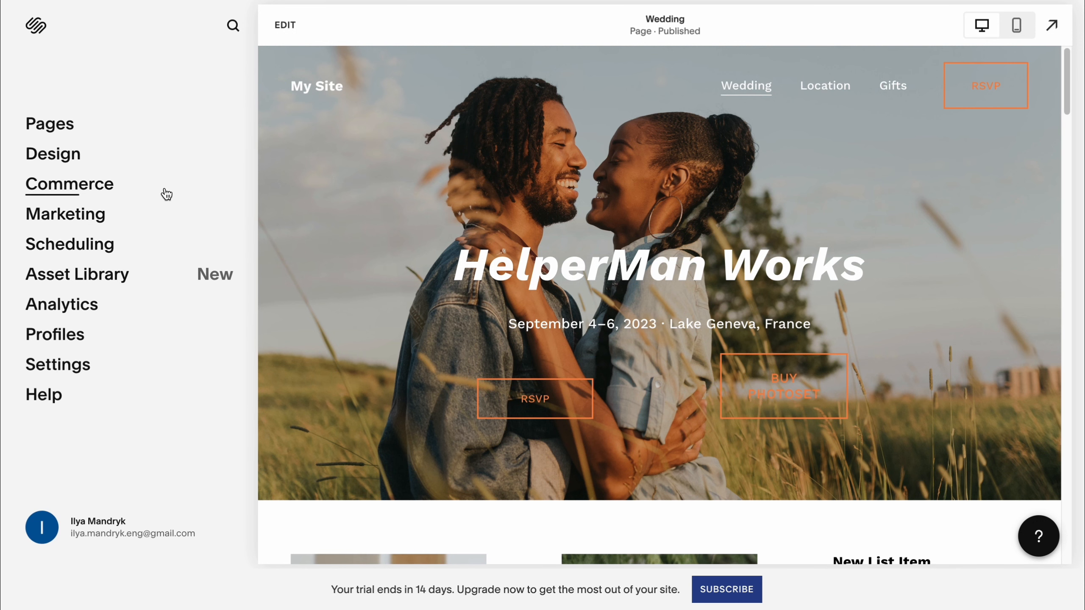
- Look through the site's page list and view the SEO section of the Wedding page's settings
click(45, 125)
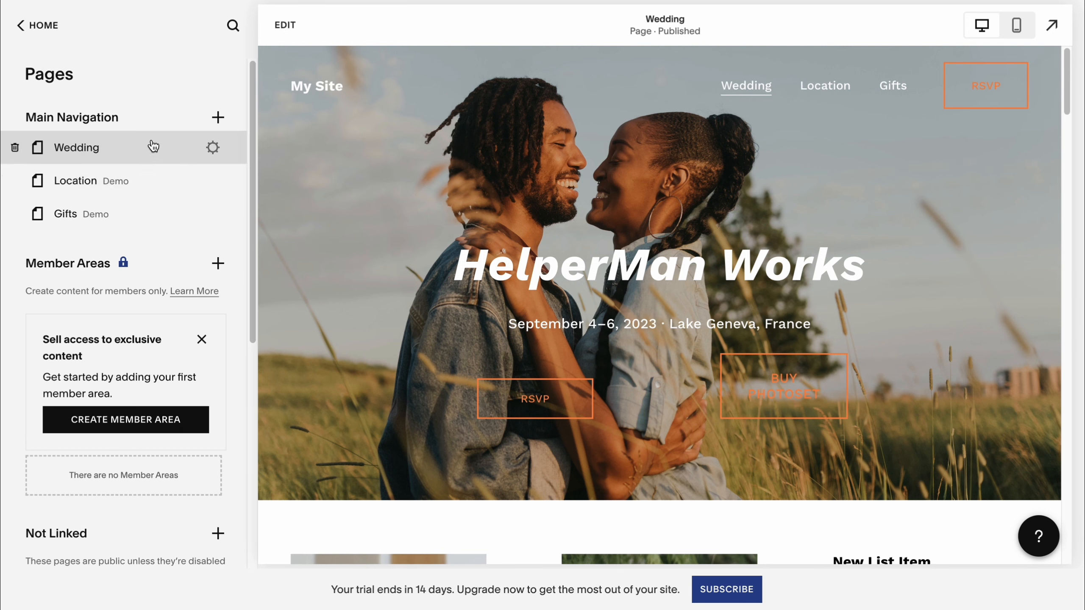
click(94, 155)
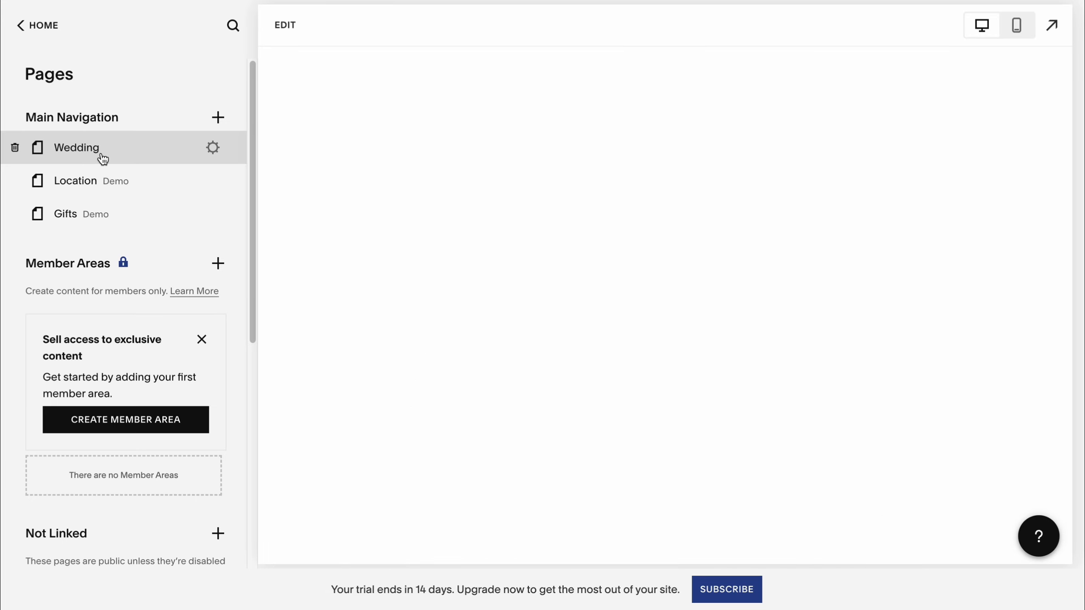
scroll(112, 337, down, 5)
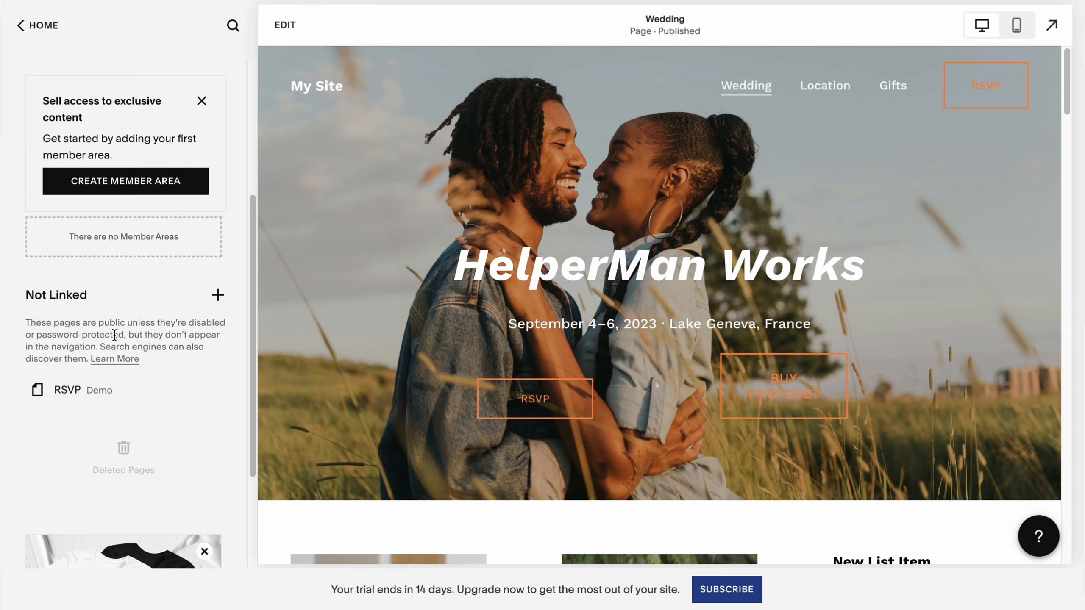
scroll(114, 336, up, 5)
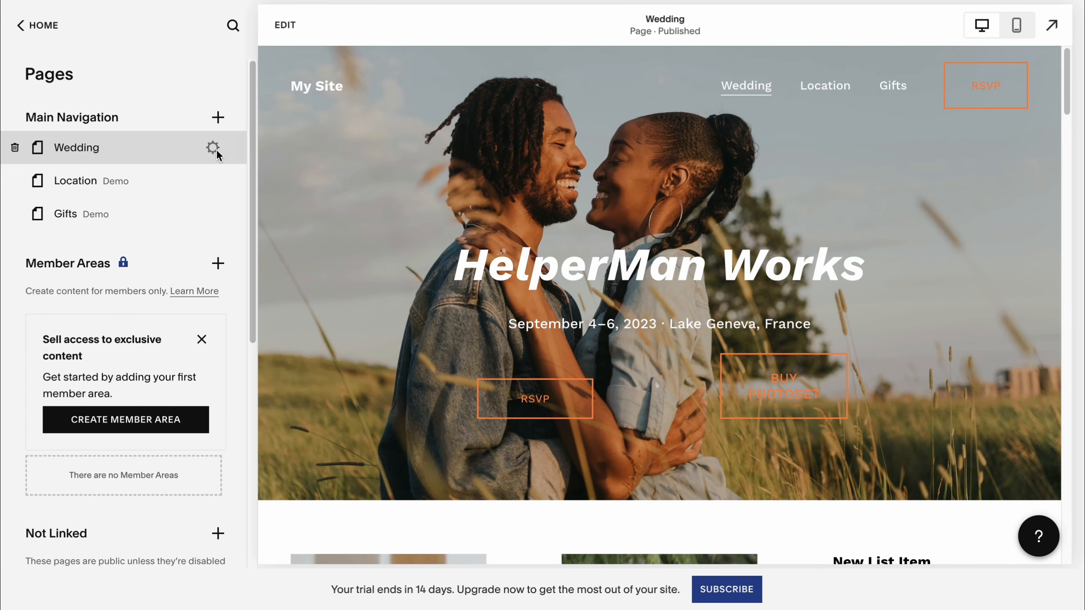
click(213, 147)
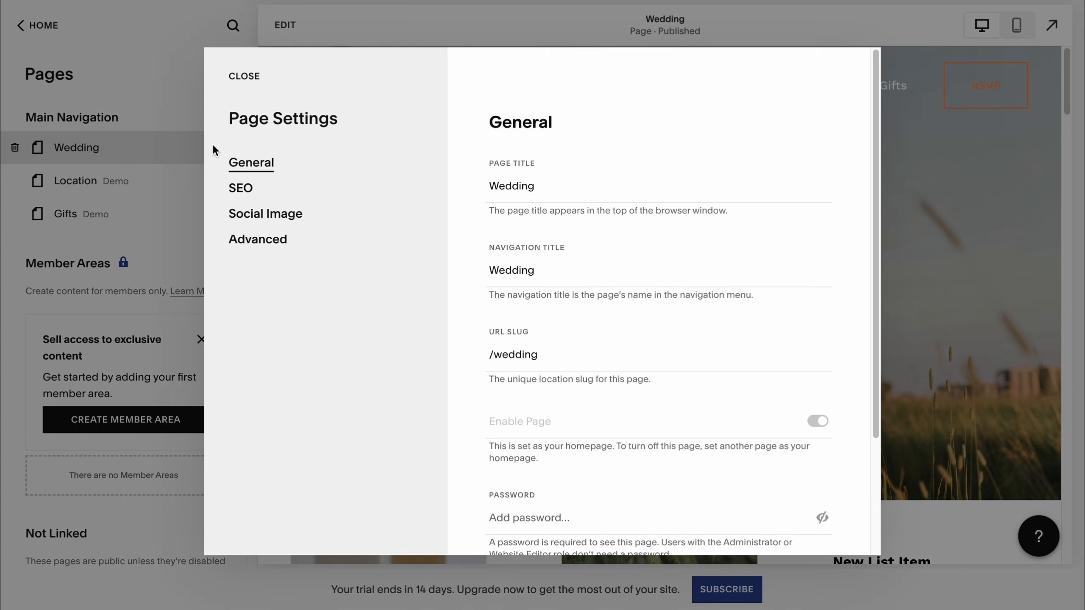
click(248, 193)
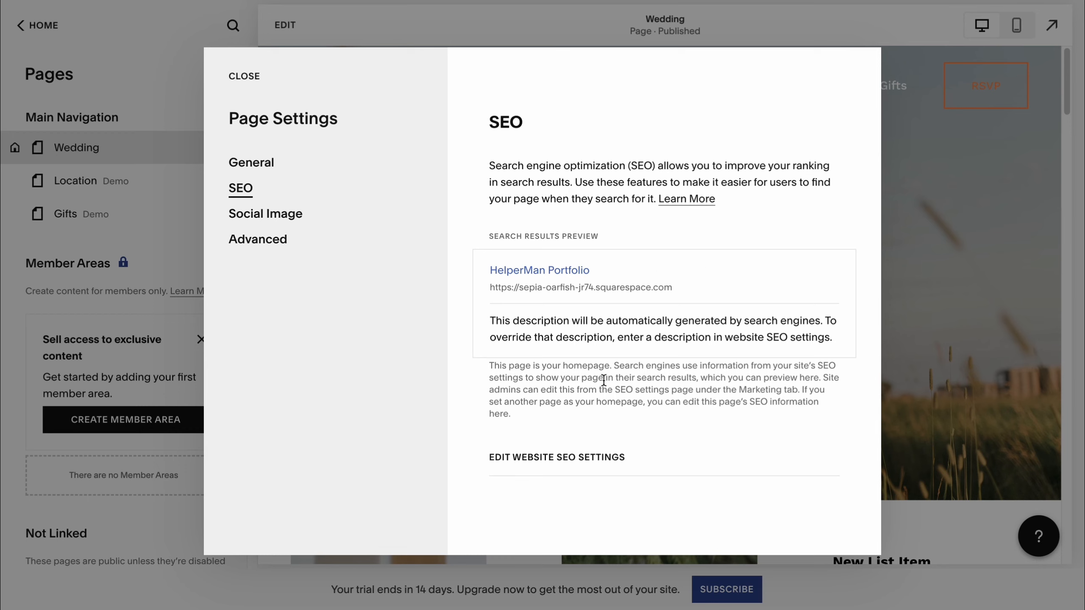
- Follow the page's link to the website SEO settings, review the SEO title and site description, and return to the main site menu
click(537, 462)
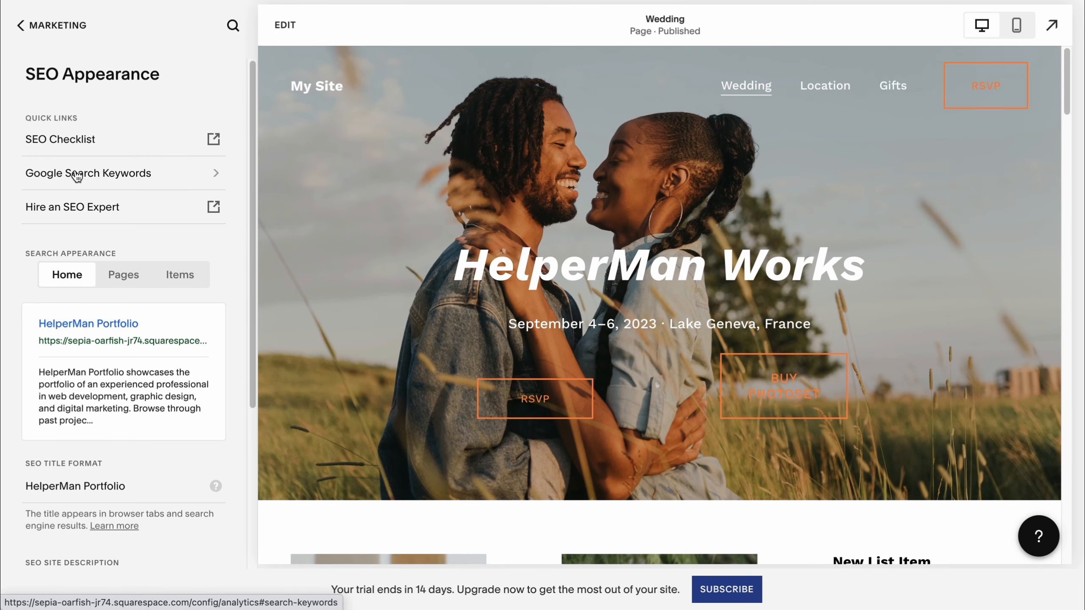
scroll(153, 290, down, 2)
scroll(153, 290, down, 4)
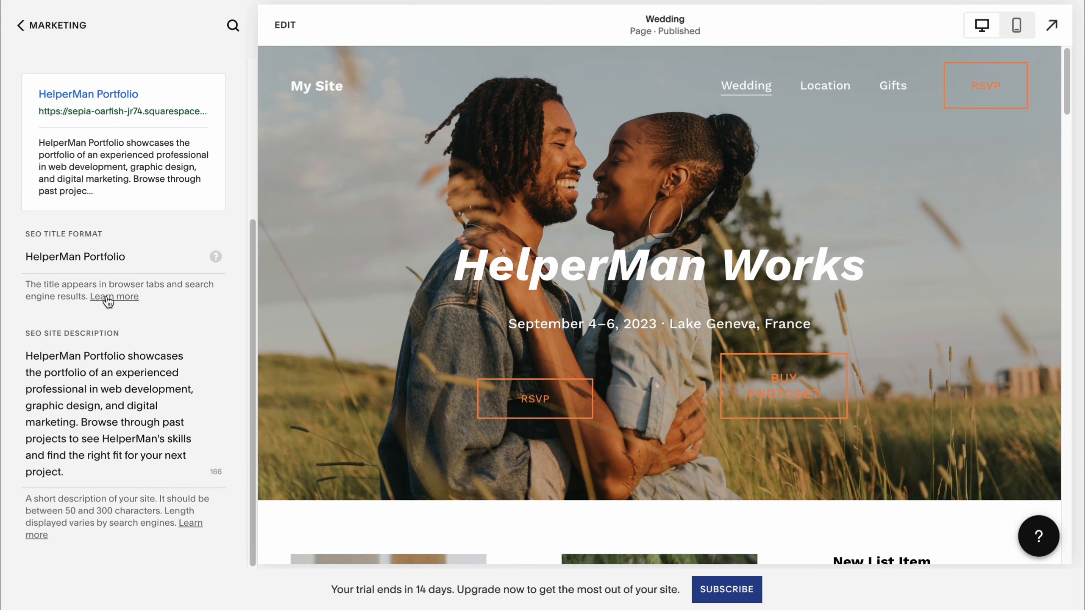
scroll(77, 179, up, 1)
click(31, 27)
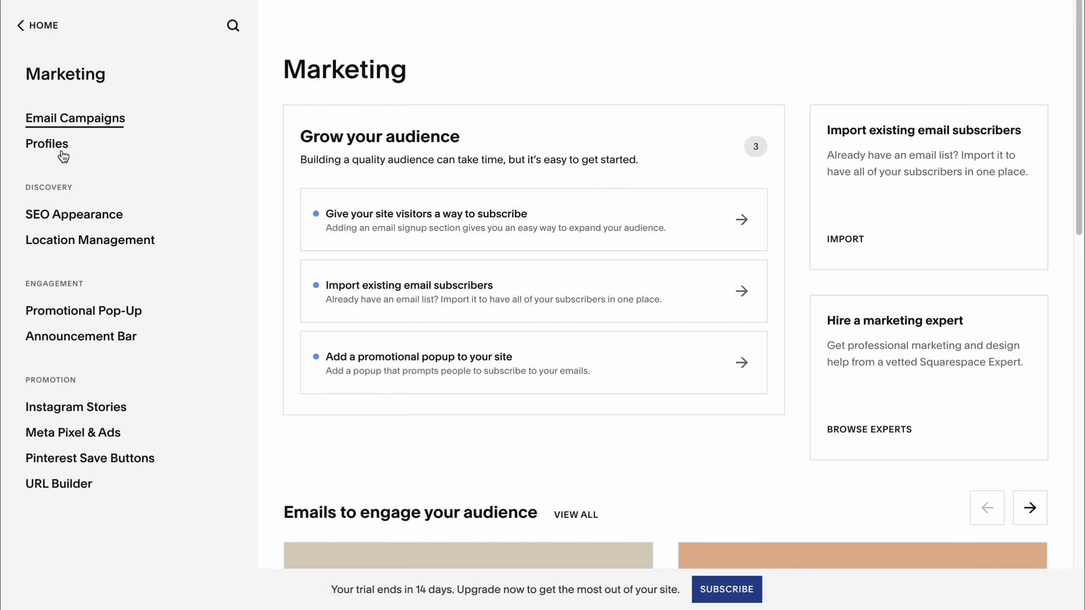
click(43, 26)
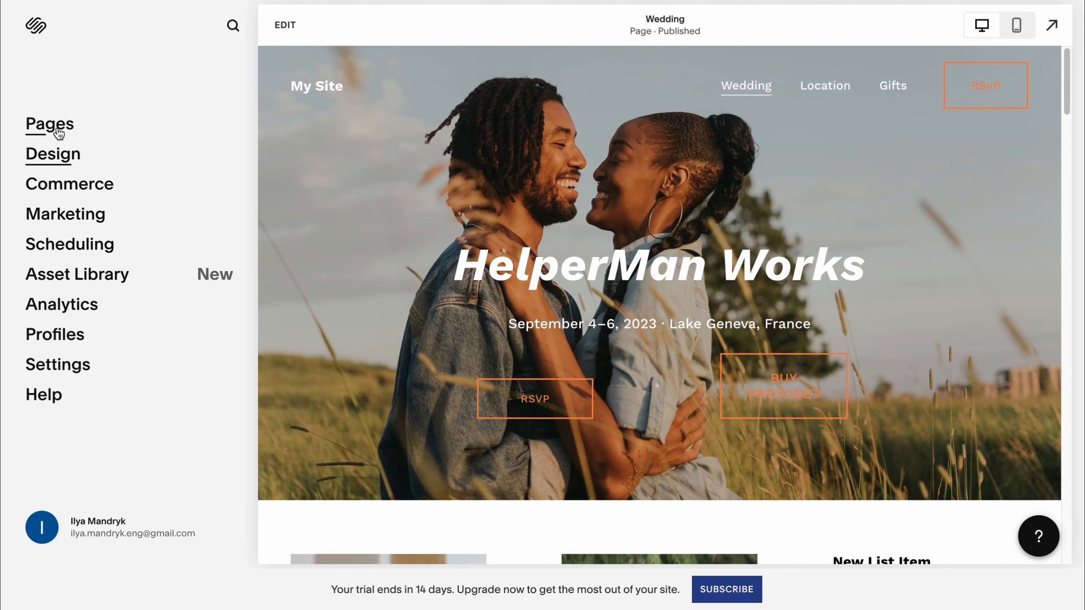
- Set the Wedding page's navigation title to "HelperMan`s Wedding" in its general page settings and save the change
click(56, 133)
click(209, 149)
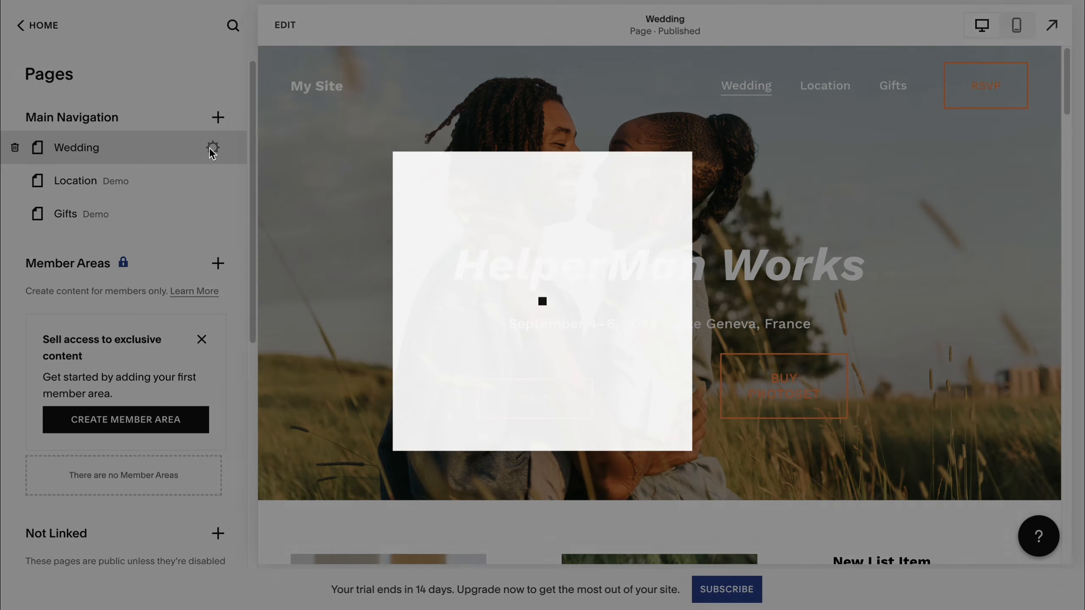
click(259, 158)
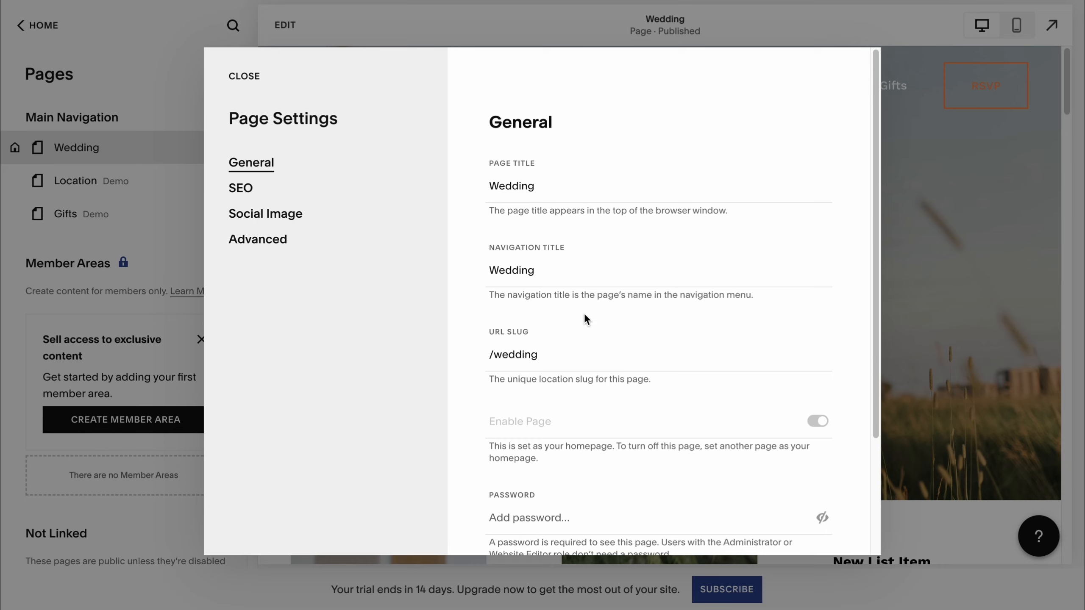
scroll(579, 346, down, 2)
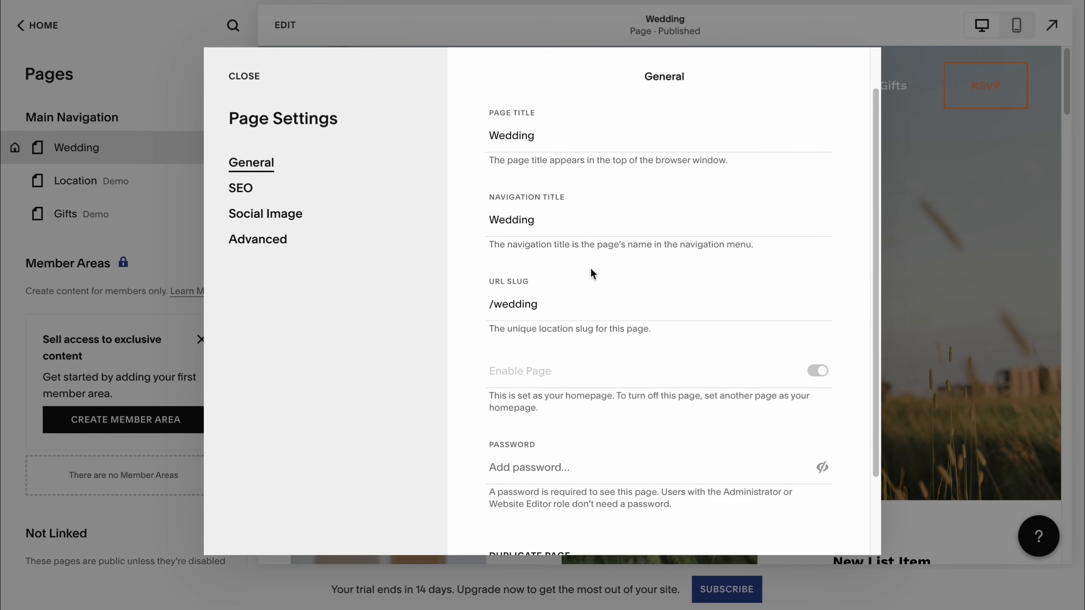
scroll(560, 258, up, 1)
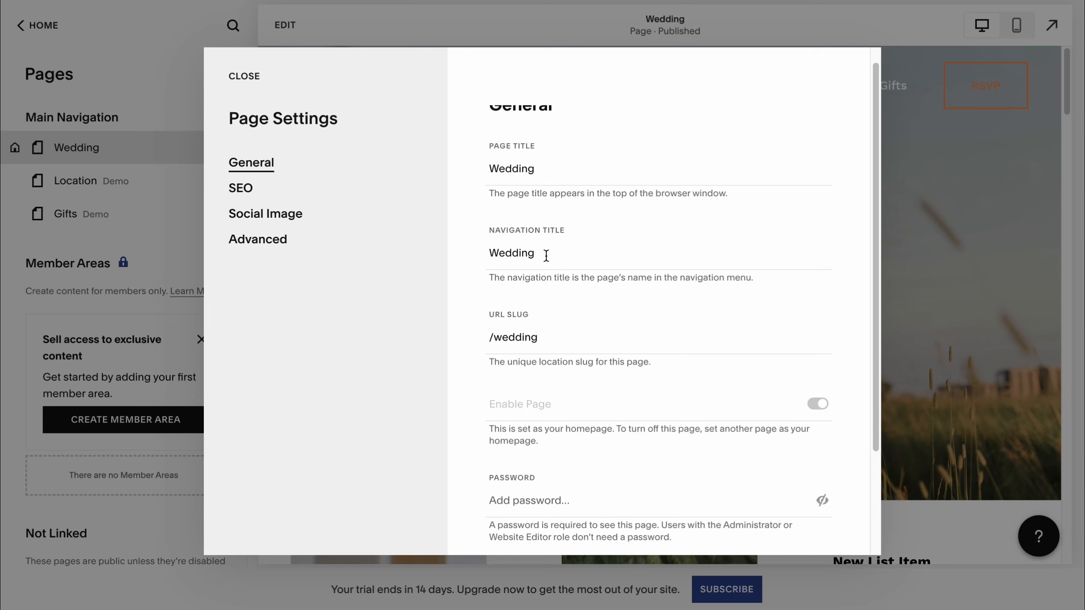
click(546, 256)
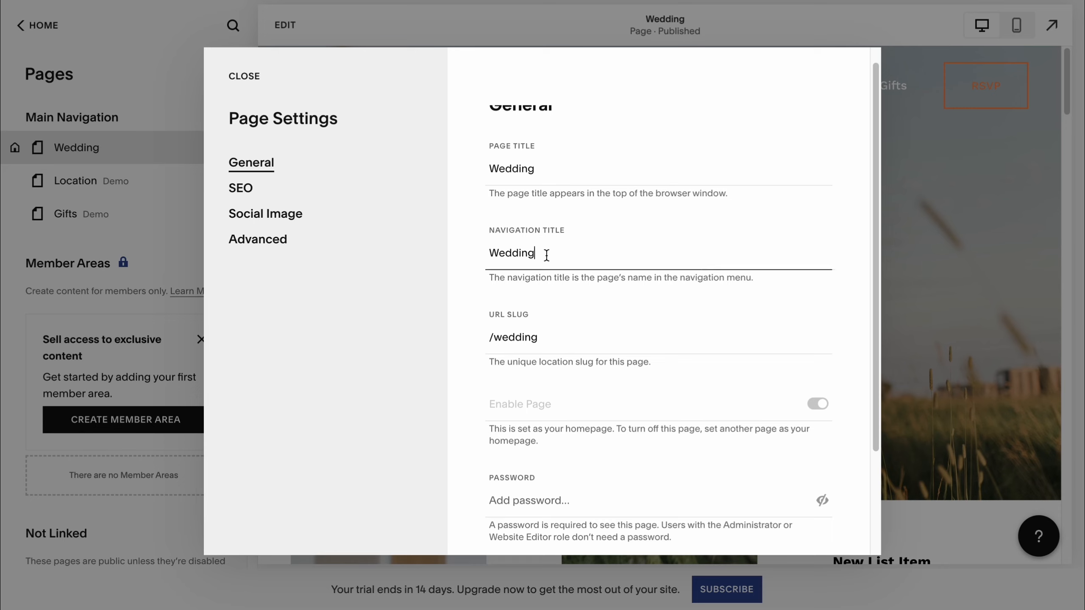
click(490, 252)
text(HelperMan)
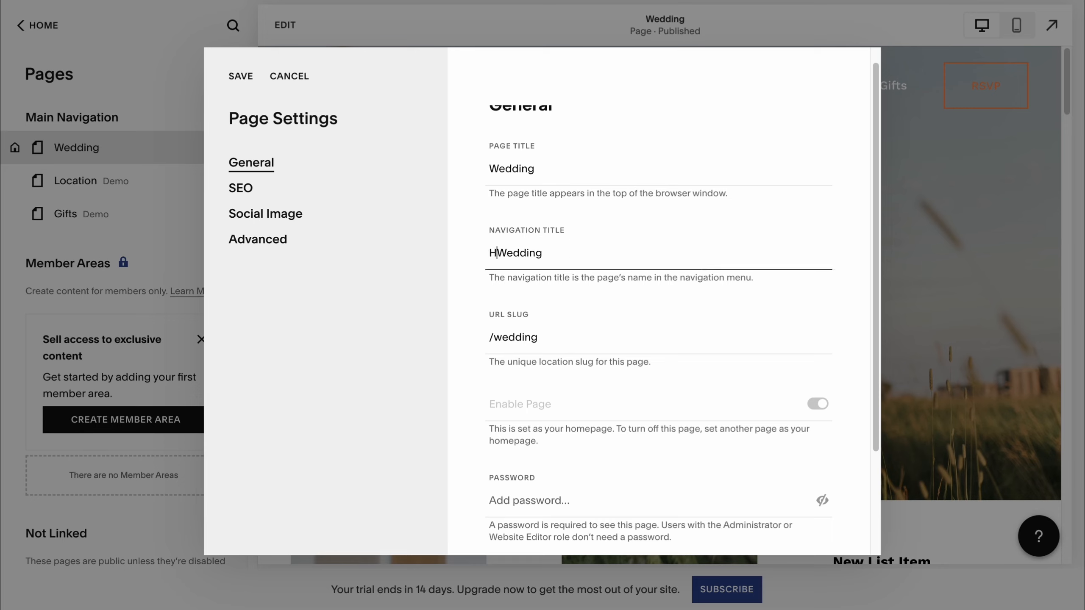
text(`)
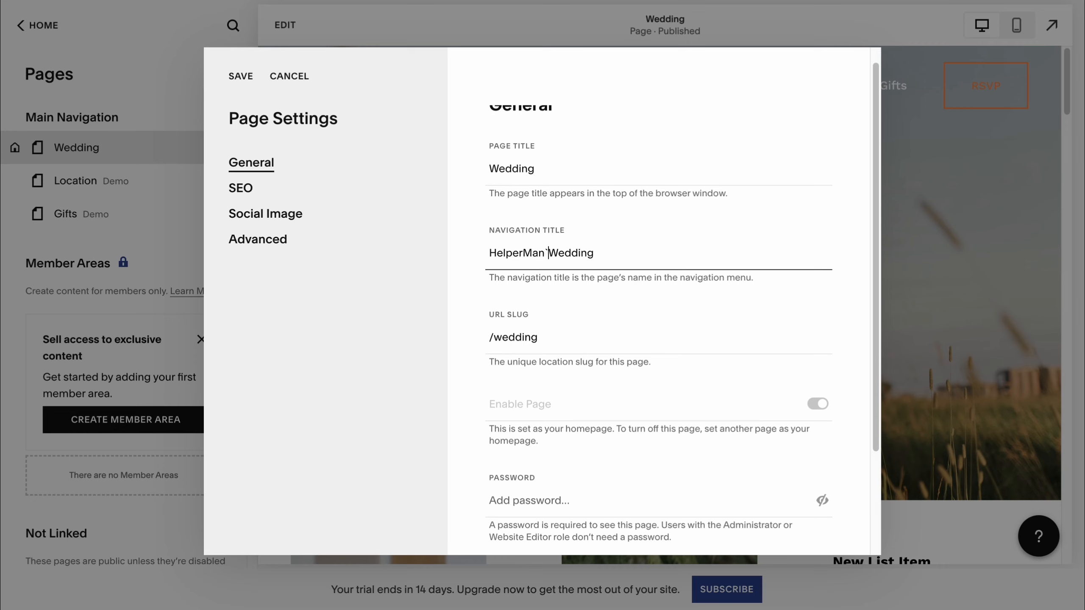
text(s)
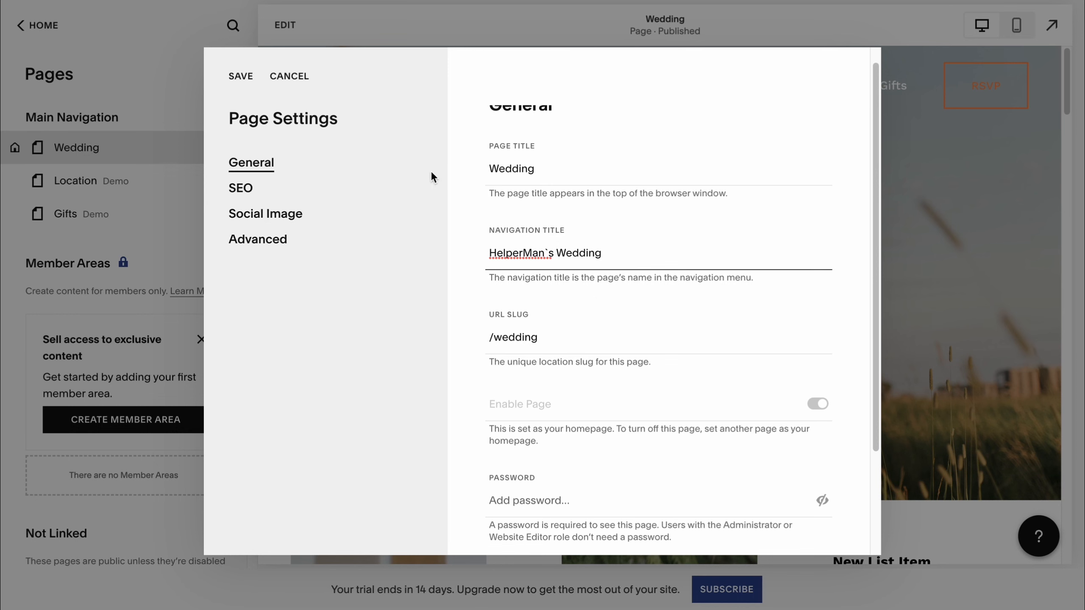
click(241, 77)
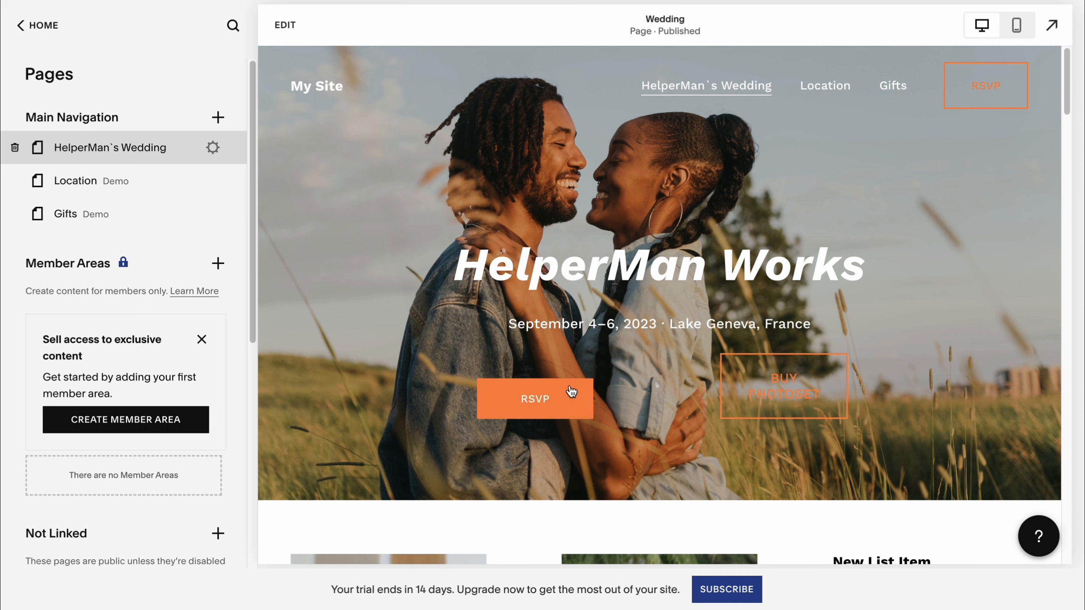
- Open the Wedding page for editing and examine its headings, images and text from the opening banner to the Second Day section
click(291, 27)
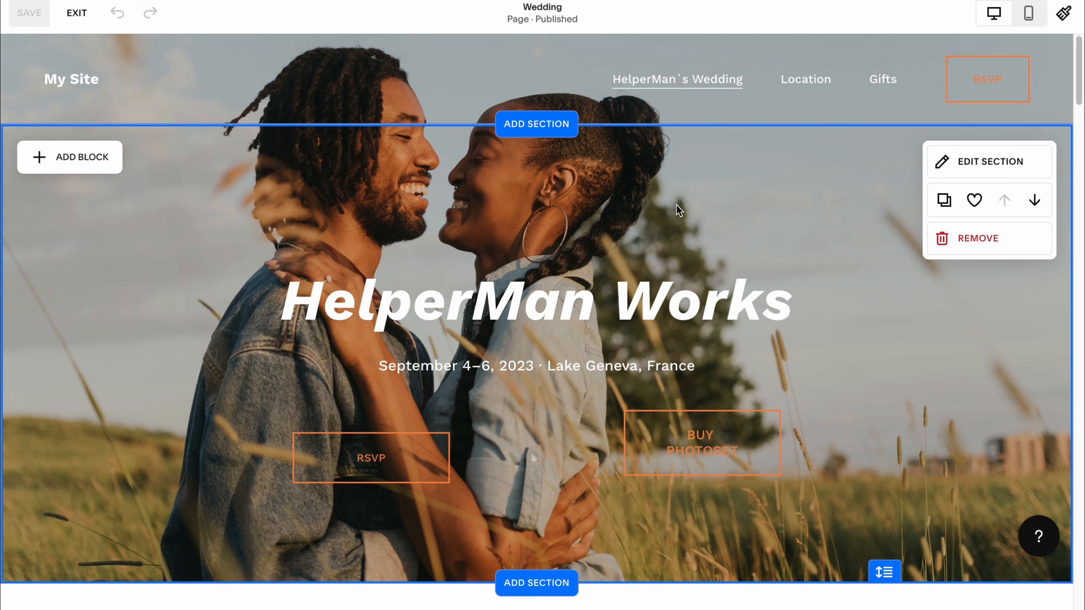
scroll(729, 230, down, 1)
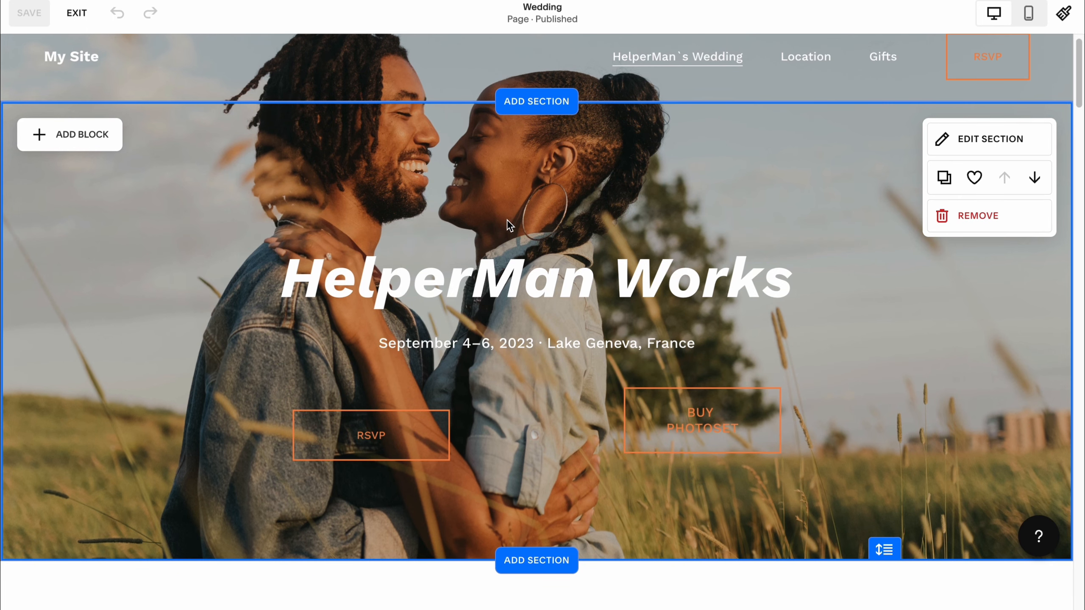
scroll(507, 219, down, 3)
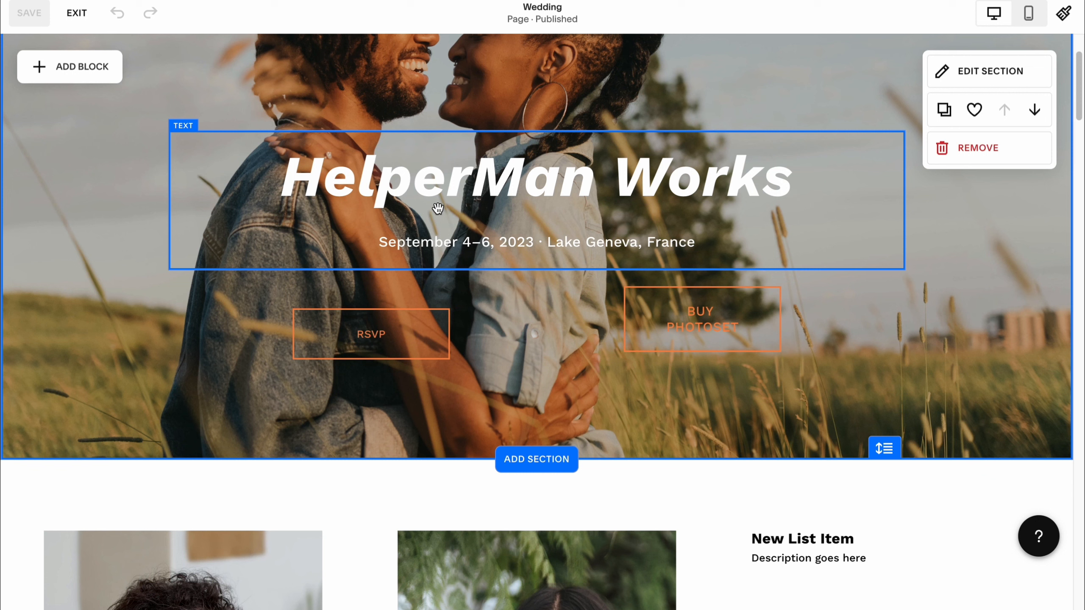
scroll(482, 228, down, 4)
scroll(481, 222, down, 3)
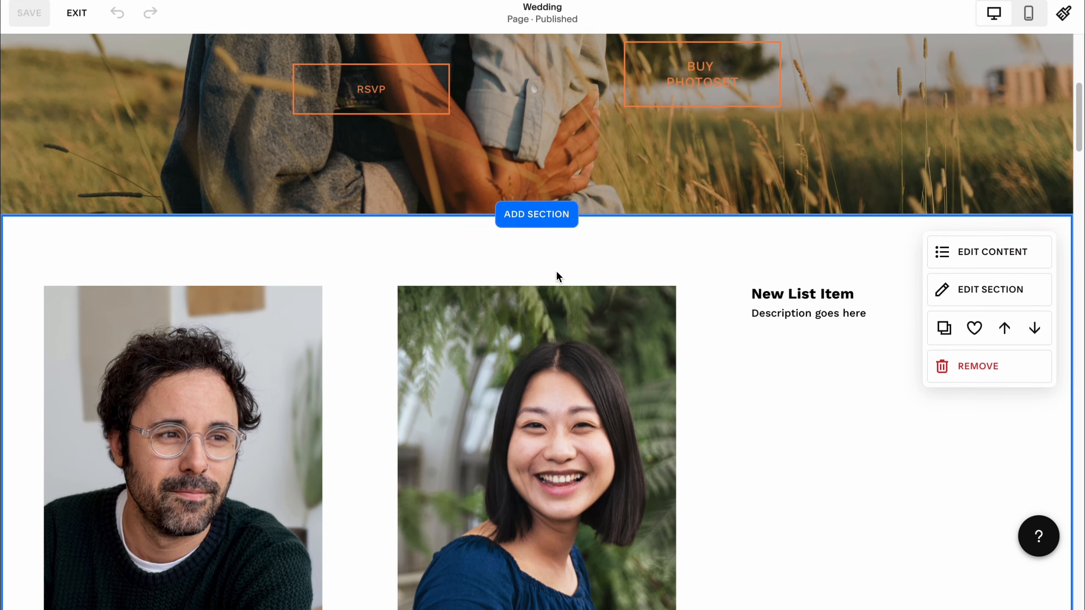
scroll(479, 253, down, 6)
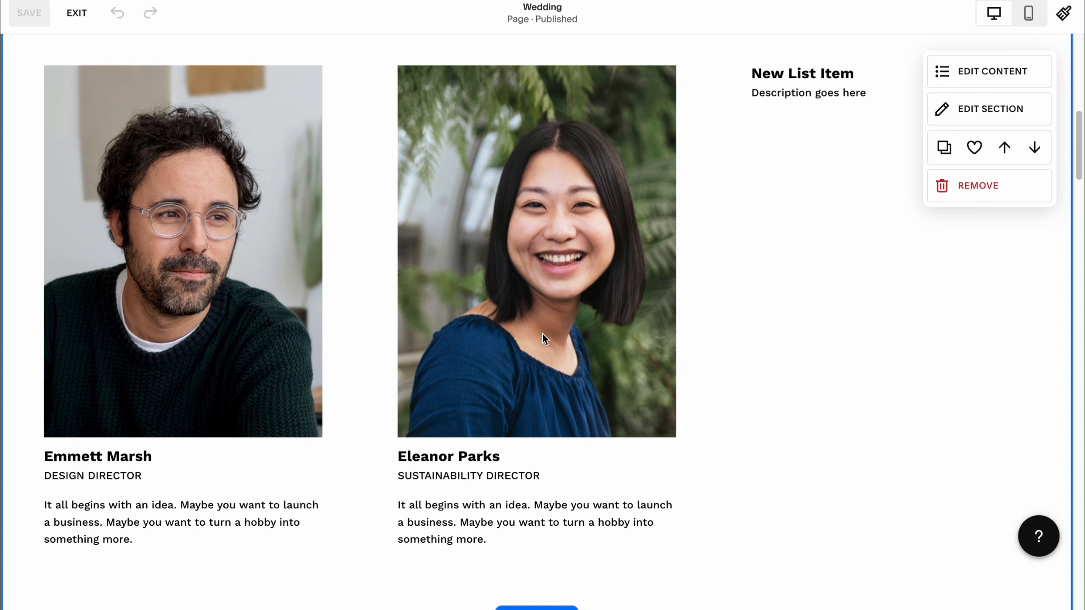
scroll(543, 335, down, 15)
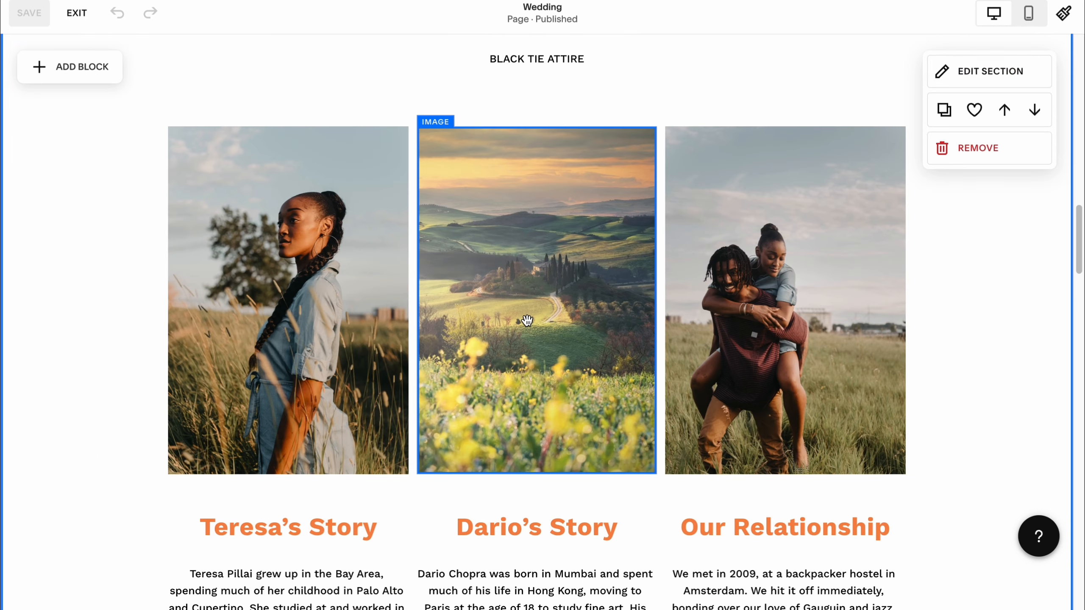
scroll(527, 321, down, 2)
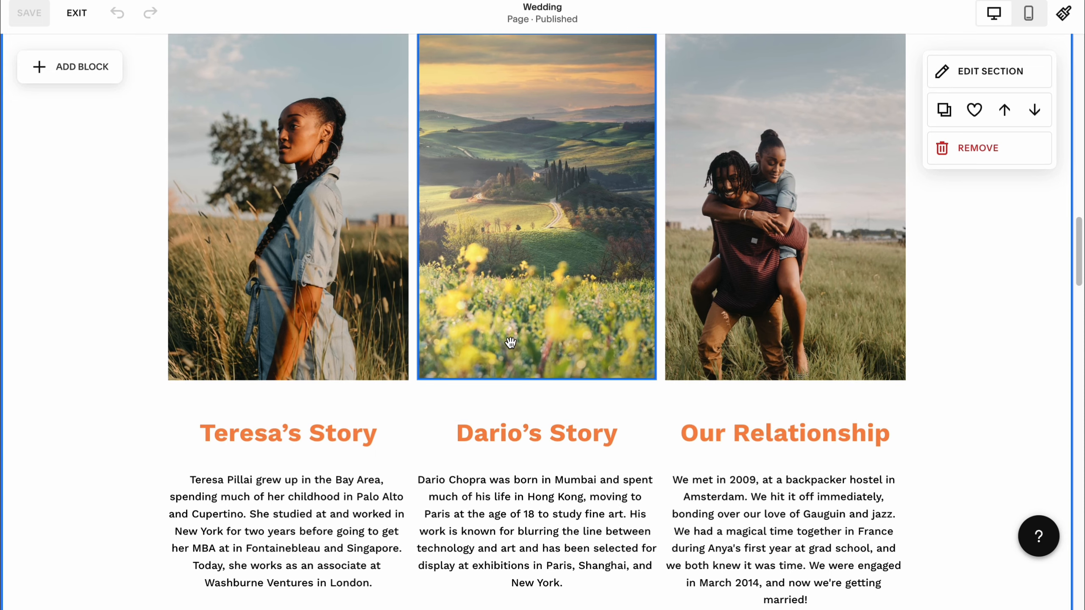
scroll(510, 342, up, 1)
scroll(509, 340, down, 3)
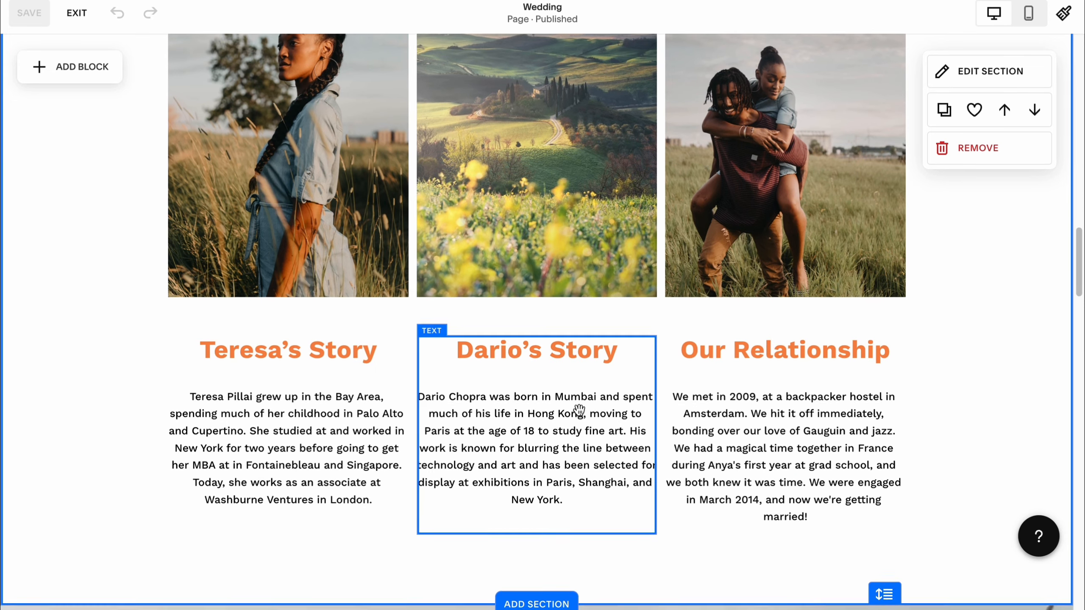
scroll(579, 411, down, 12)
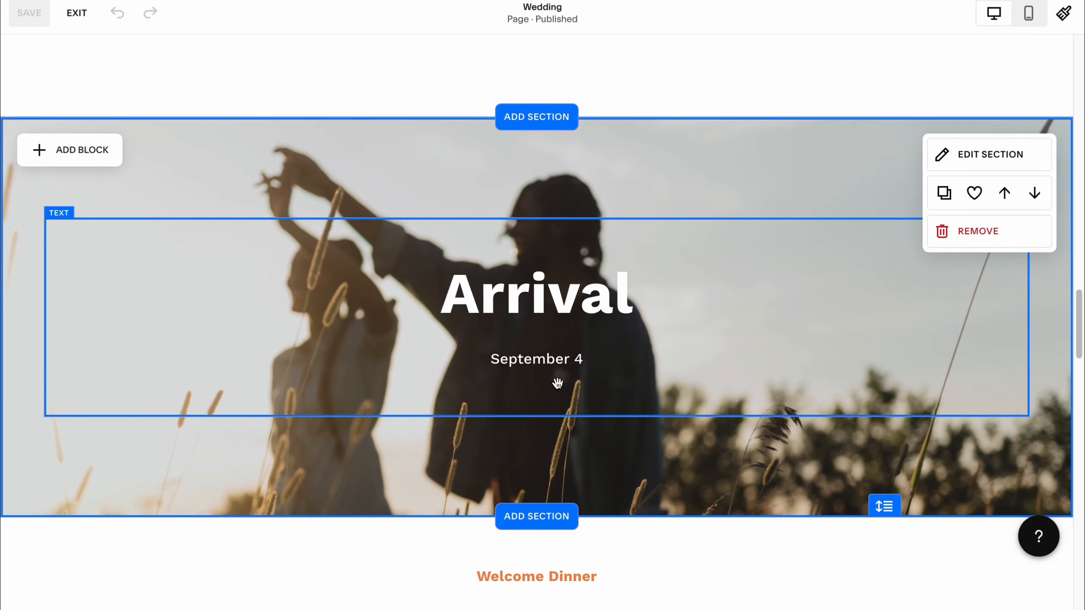
scroll(558, 384, down, 9)
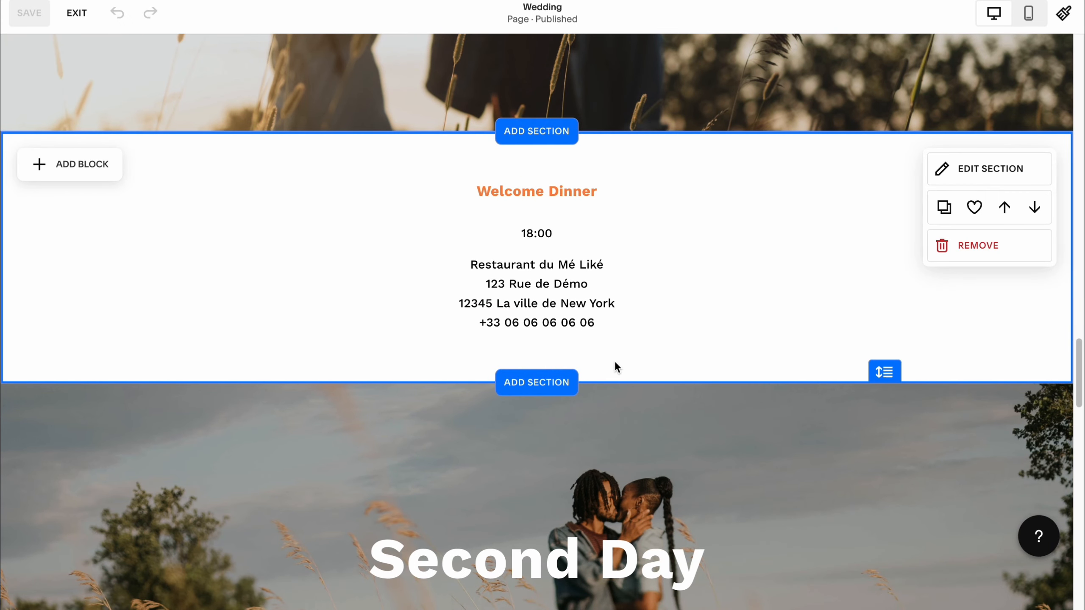
scroll(611, 364, down, 6)
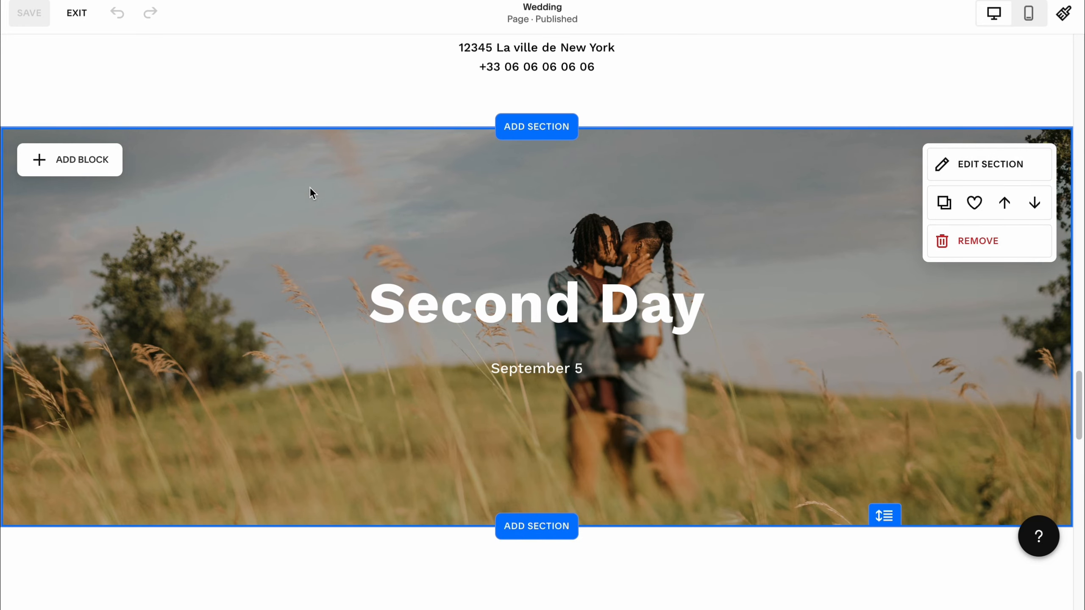
- Open the settings of the middle landscape image in the three-story section, examine its image alt text field and SEO hint, and close them
scroll(317, 274, up, 4)
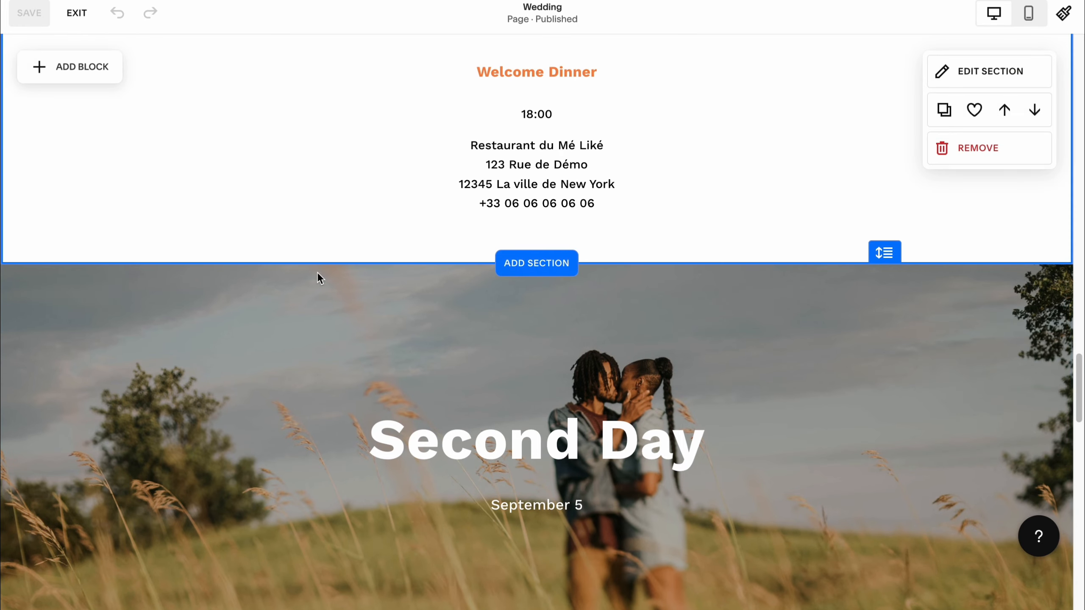
scroll(393, 341, up, 20)
click(514, 182)
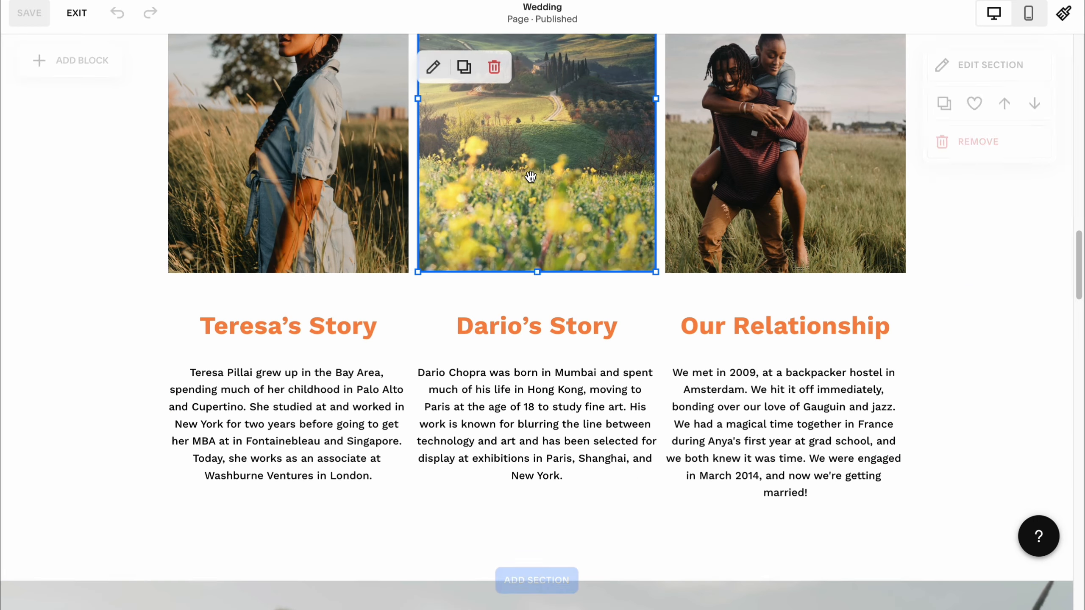
scroll(515, 182, up, 3)
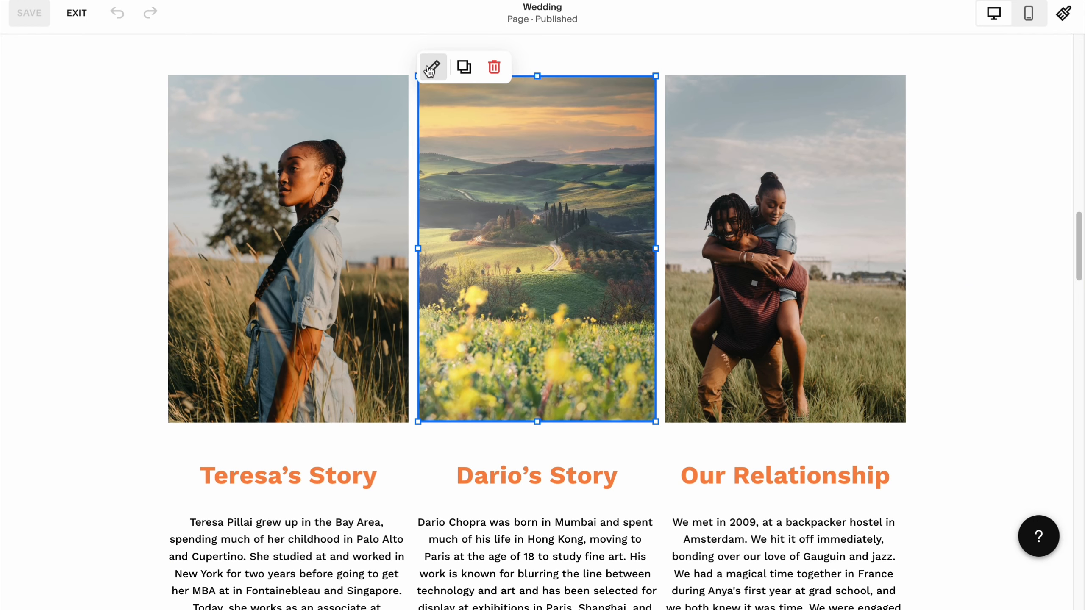
click(433, 72)
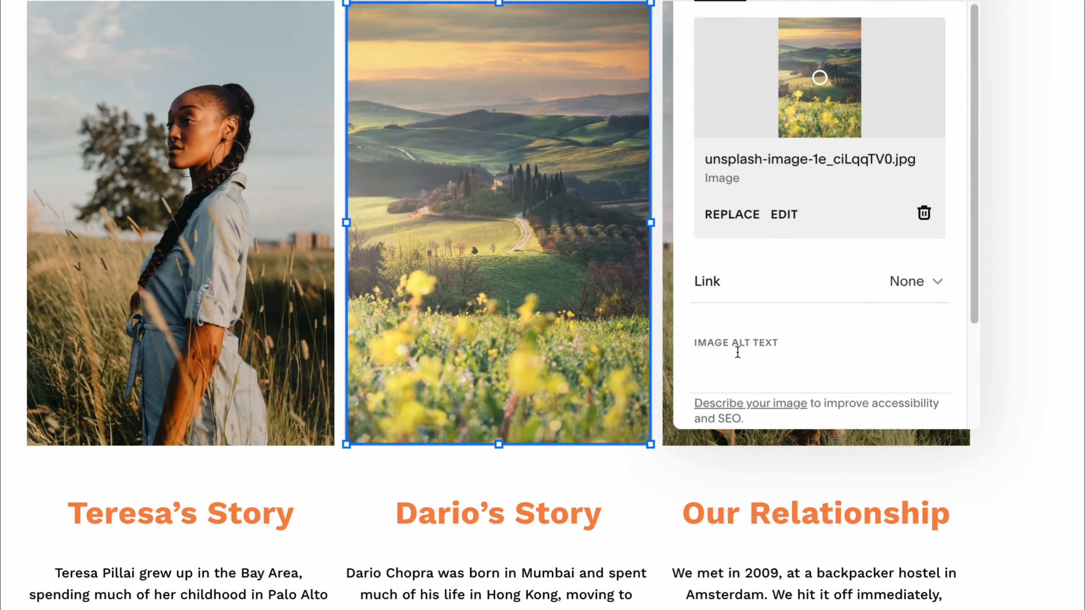
click(718, 362)
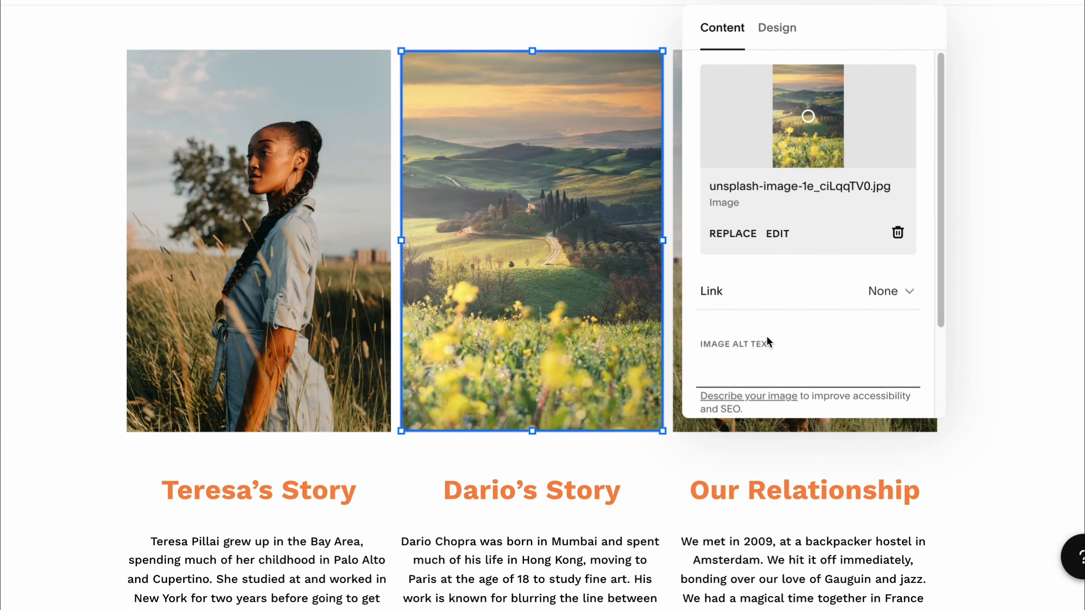
scroll(766, 336, down, 1)
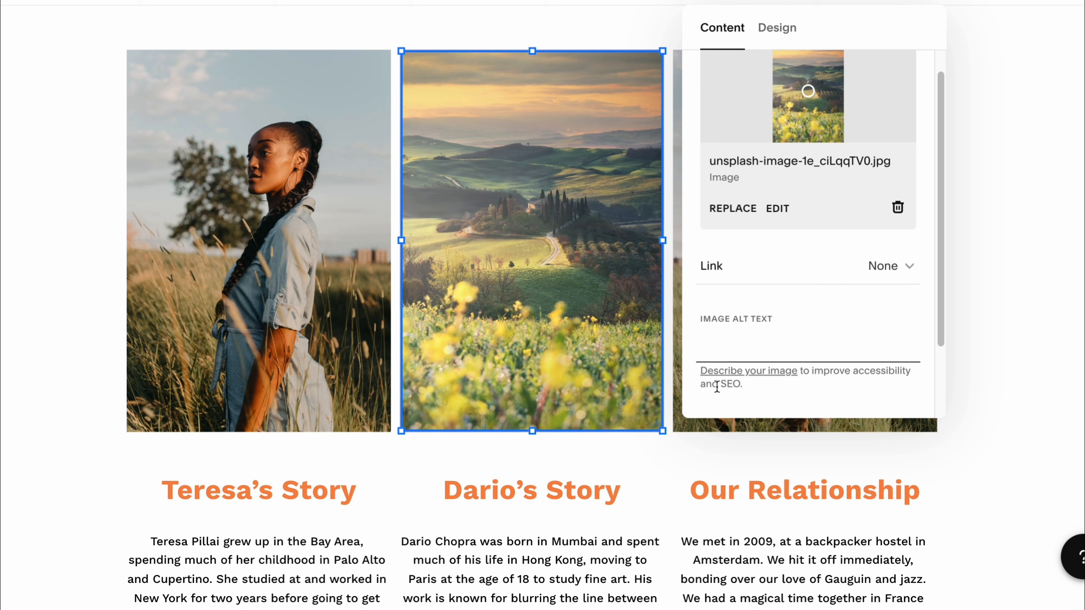
drag(701, 384, 741, 385)
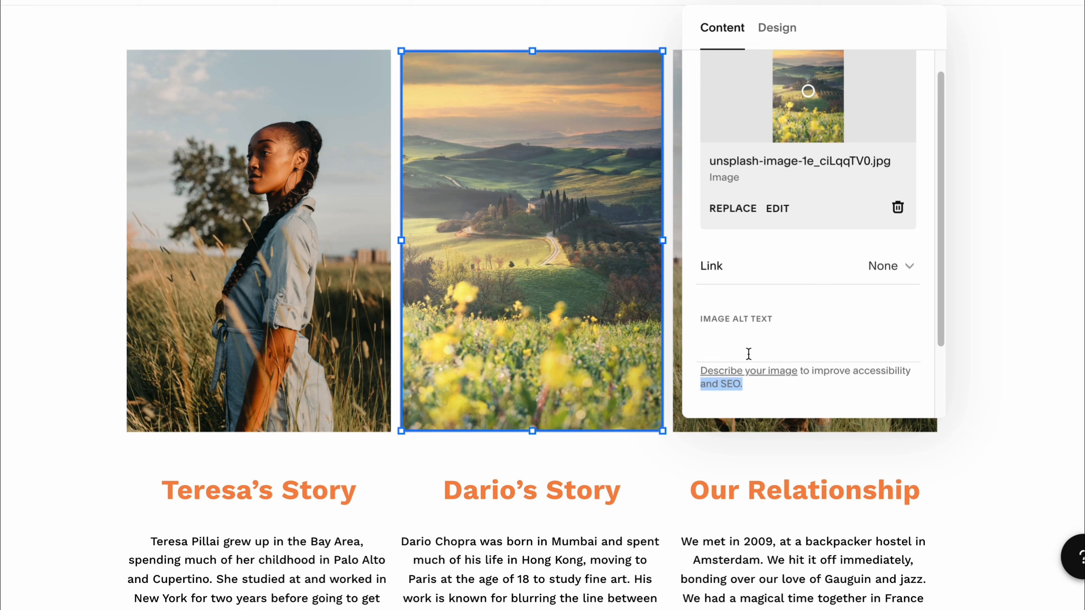
click(747, 350)
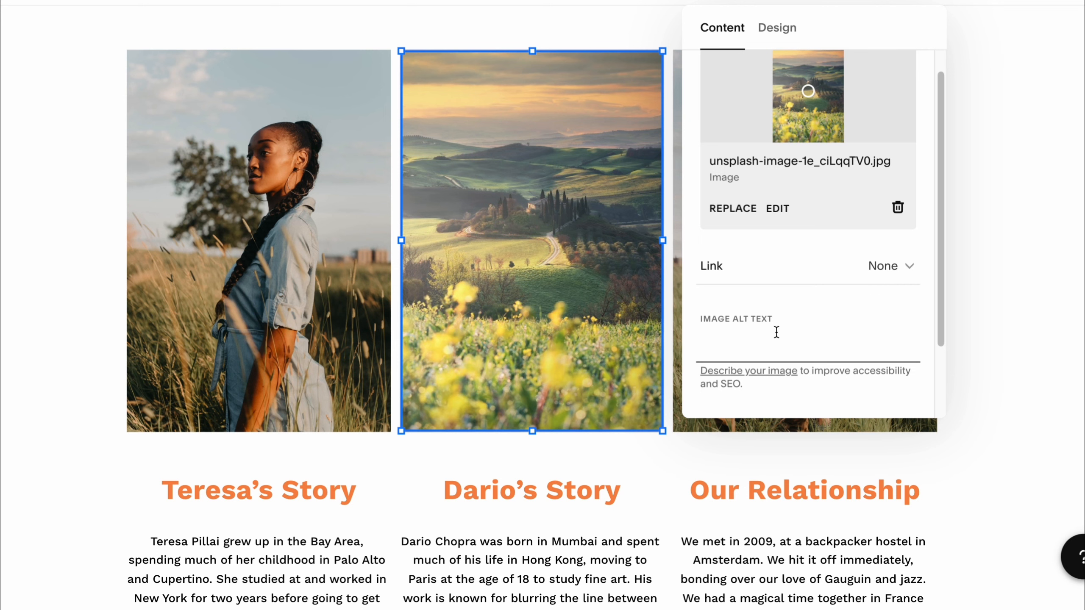
click(1069, 191)
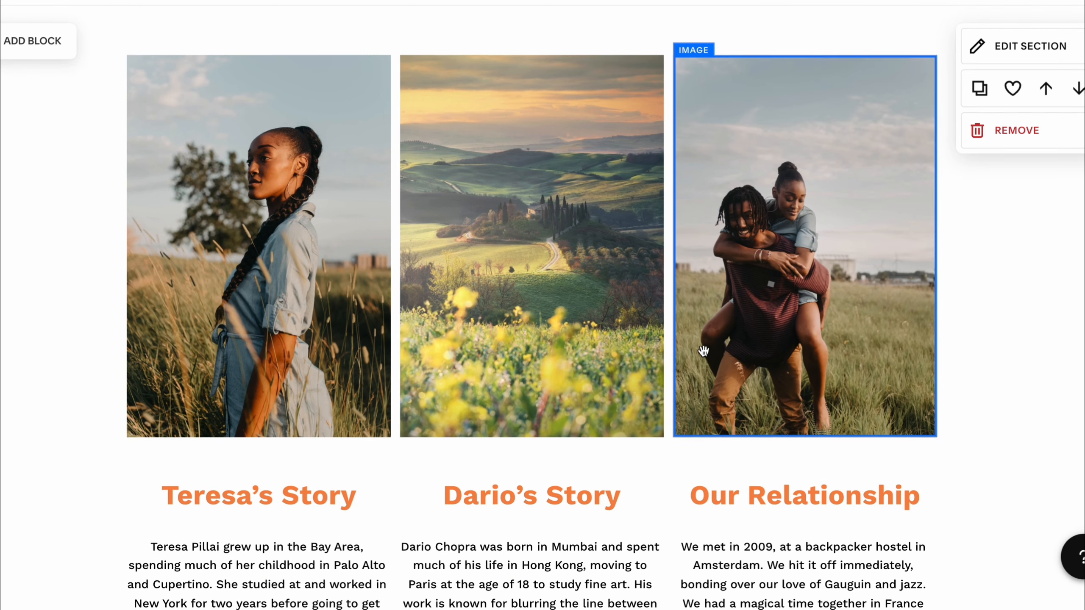
scroll(919, 299, up, 3)
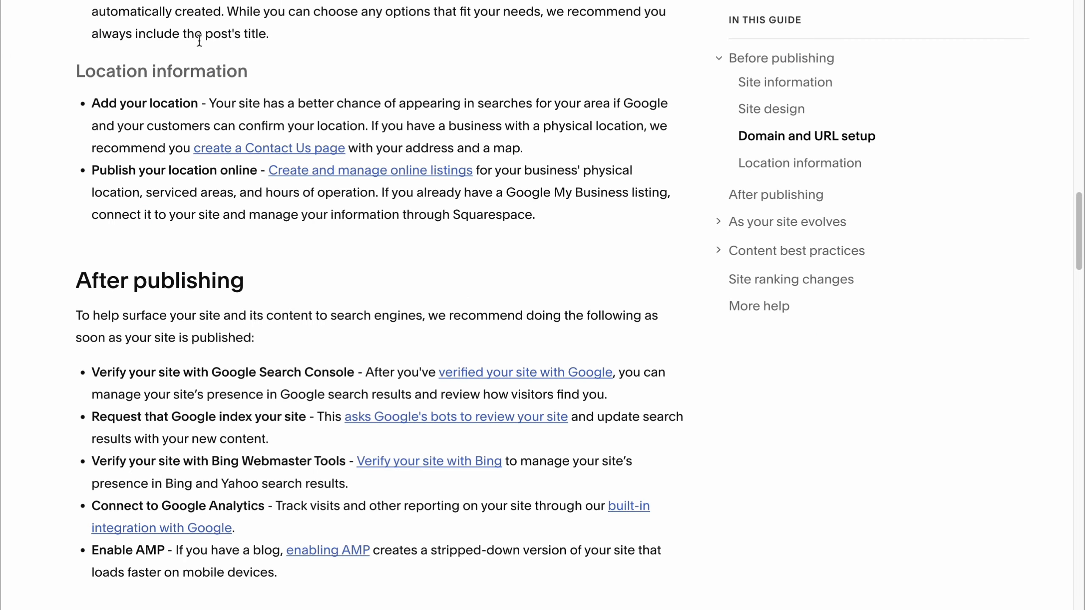
- Review the SEO checklist's location, after-publishing, site evolution and content best practices sections, and go back over its introduction
scroll(342, 217, down, 8)
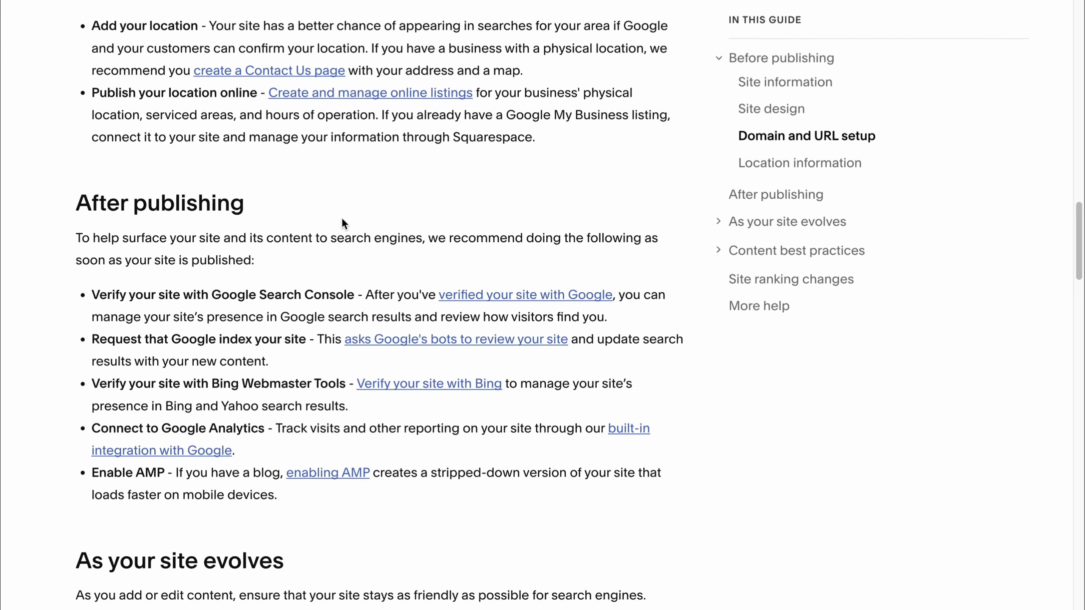
scroll(343, 220, down, 9)
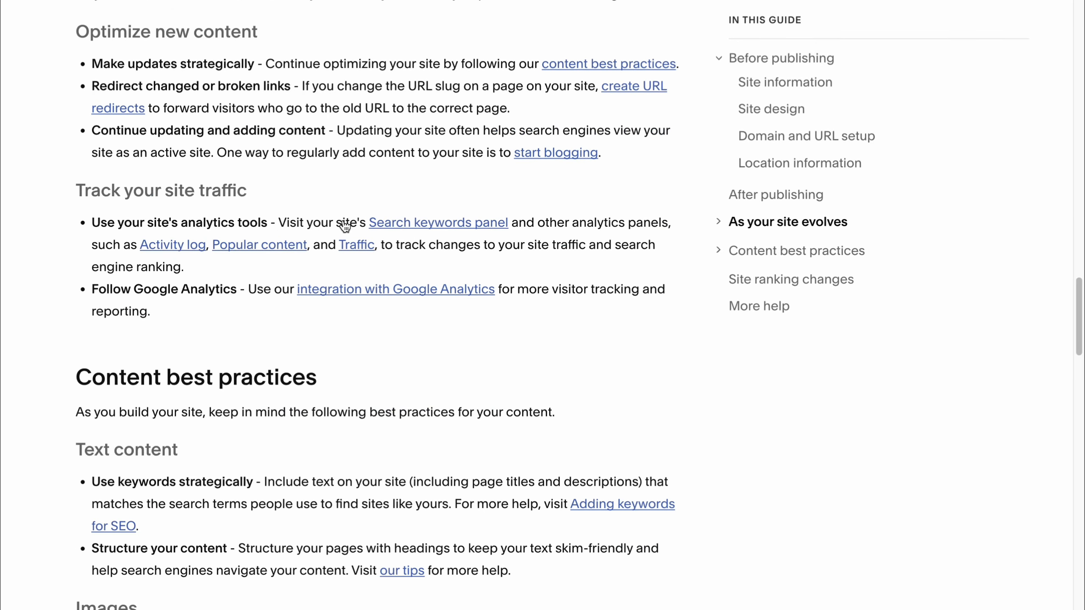
scroll(324, 208, down, 3)
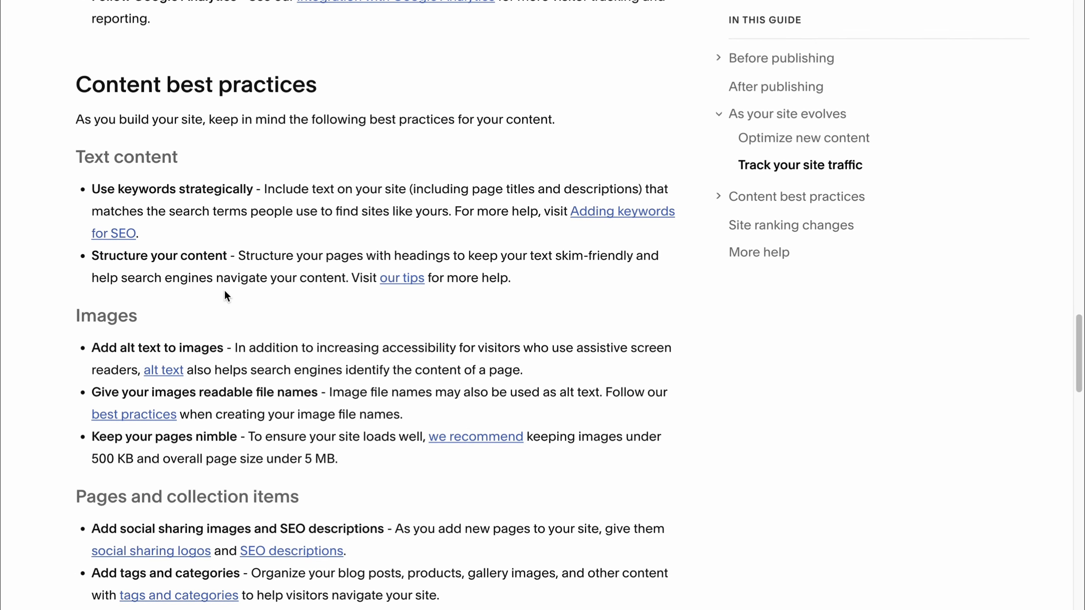
scroll(270, 340, down, 3)
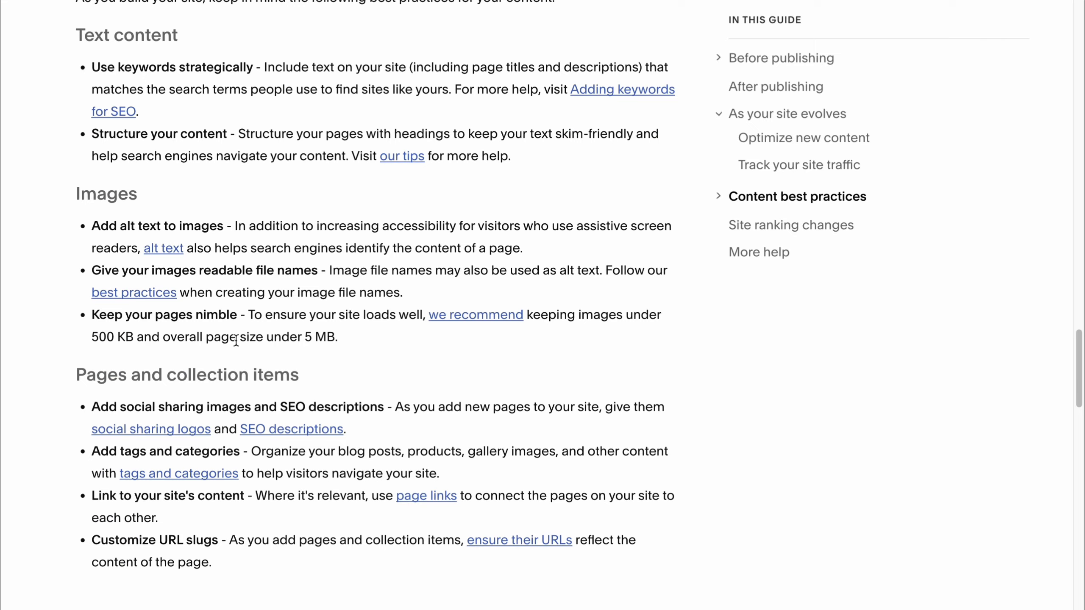
scroll(302, 345, down, 2)
click(302, 343)
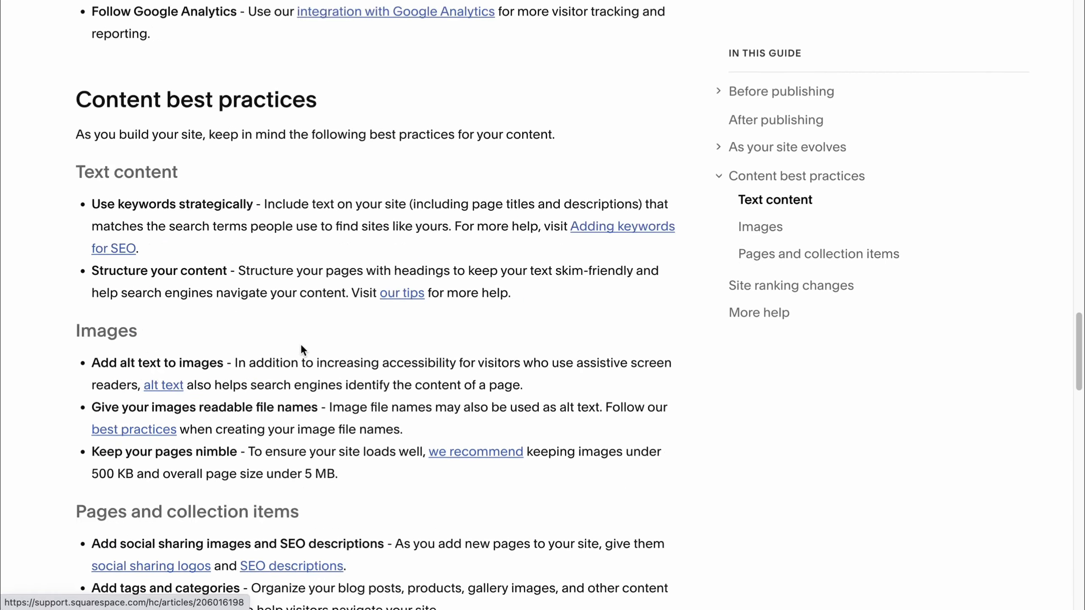
scroll(302, 348, up, 15)
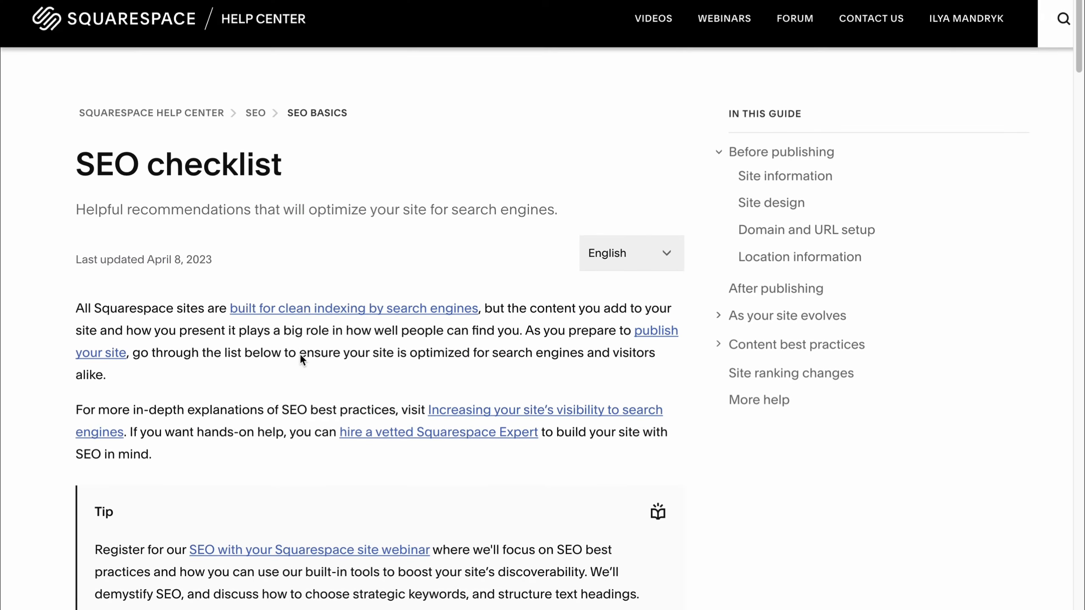
scroll(330, 375, down, 9)
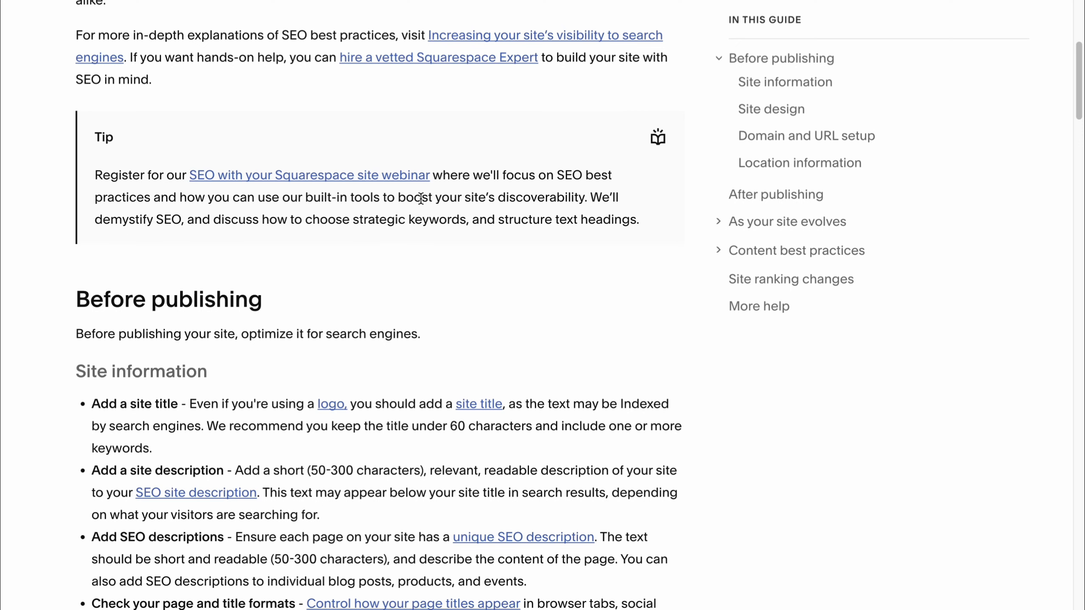
scroll(519, 130, up, 5)
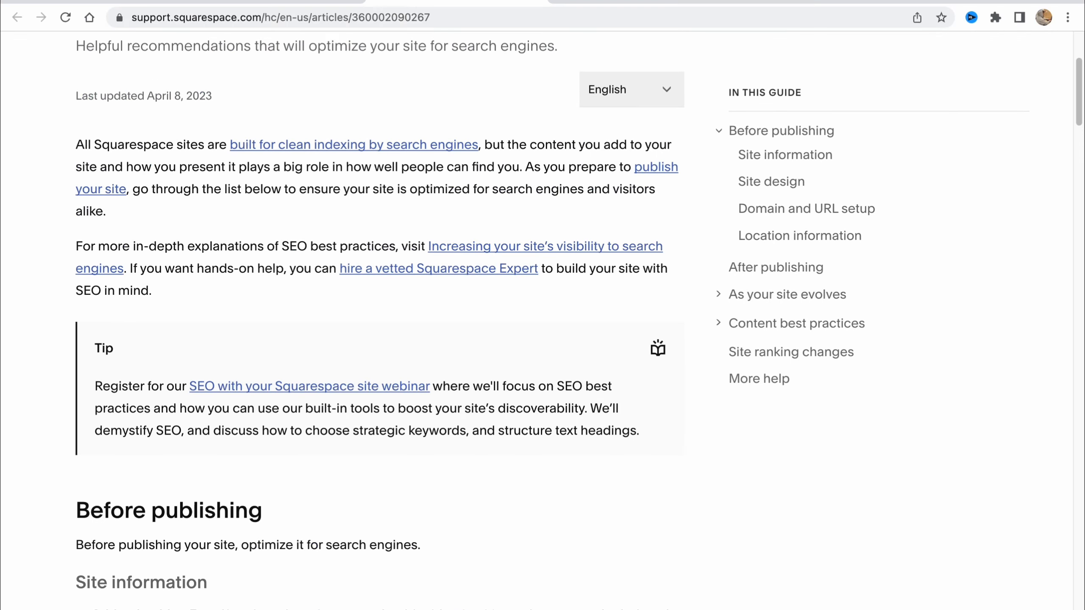